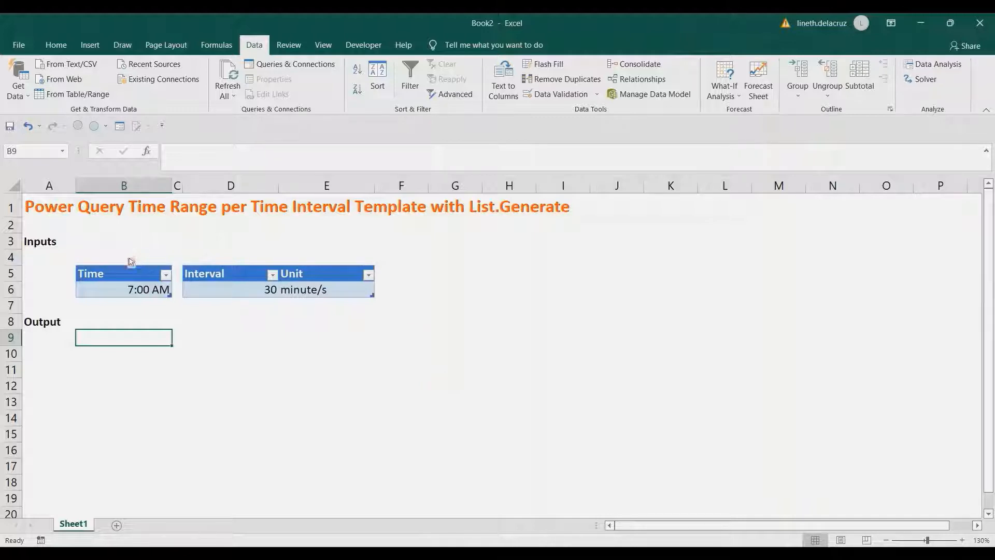
Bring the Time table into Power Query and name the query StartTime.
left_click(126, 277)
left_click(216, 276)
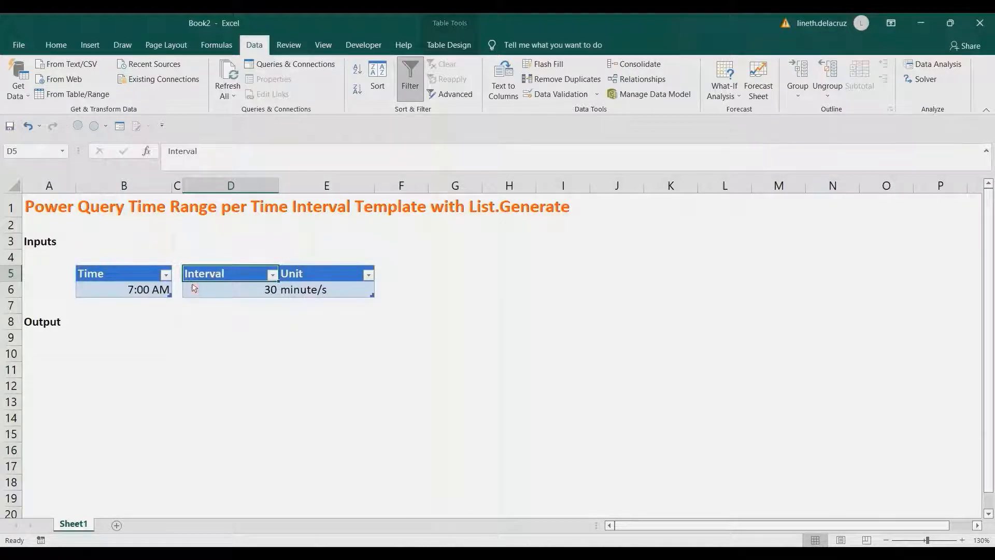
left_click(111, 277)
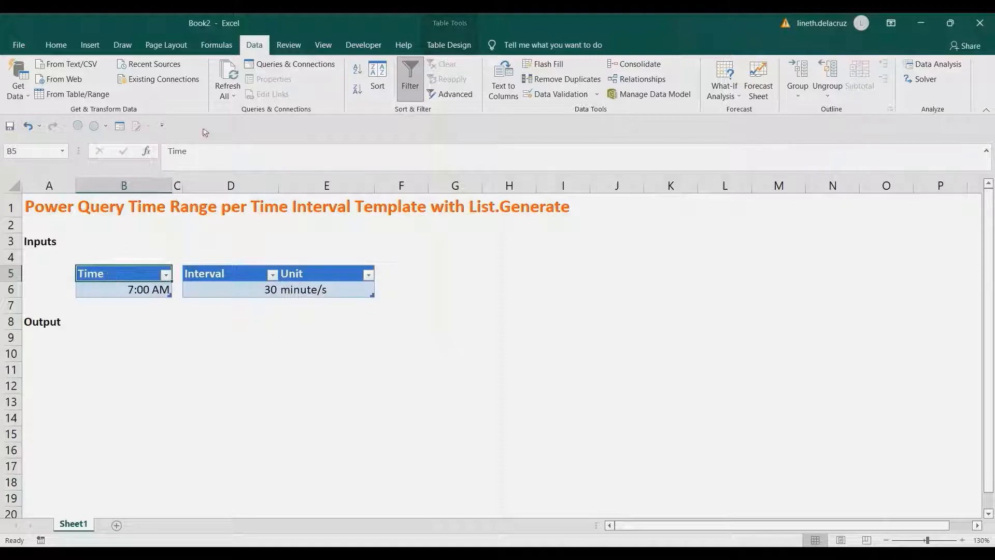
left_click(78, 94)
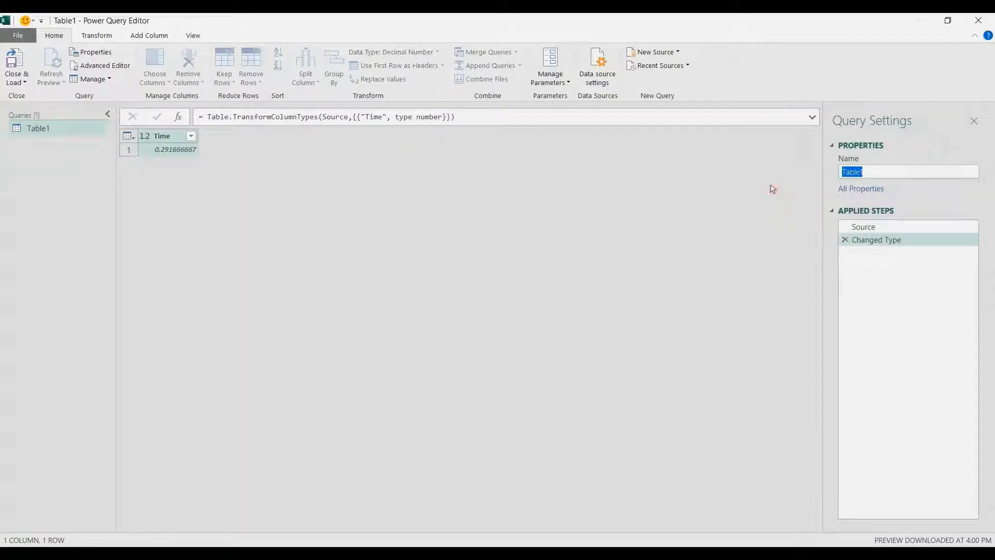
type("StartTime")
key("Return")
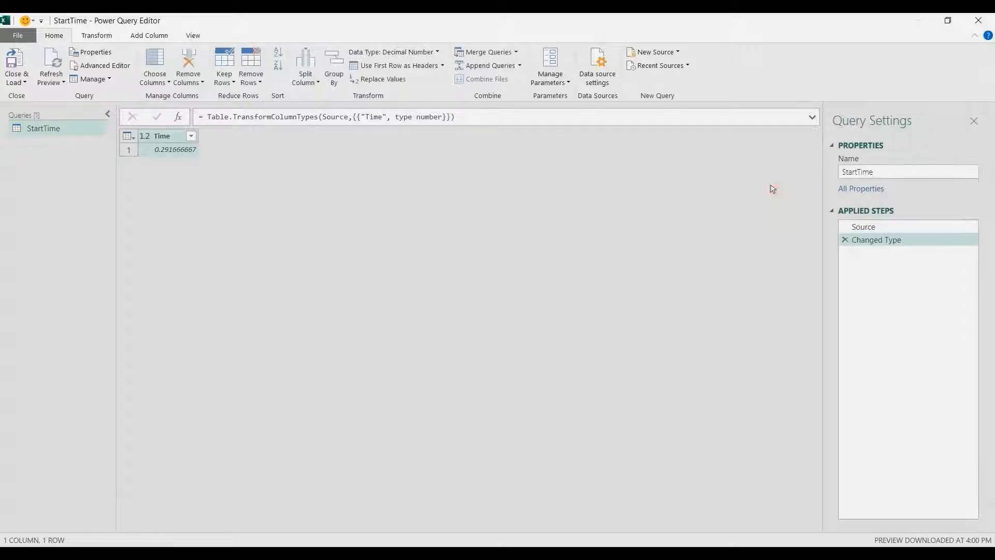
Close the editor and load the StartTime query as a connection only.
left_click(17, 82)
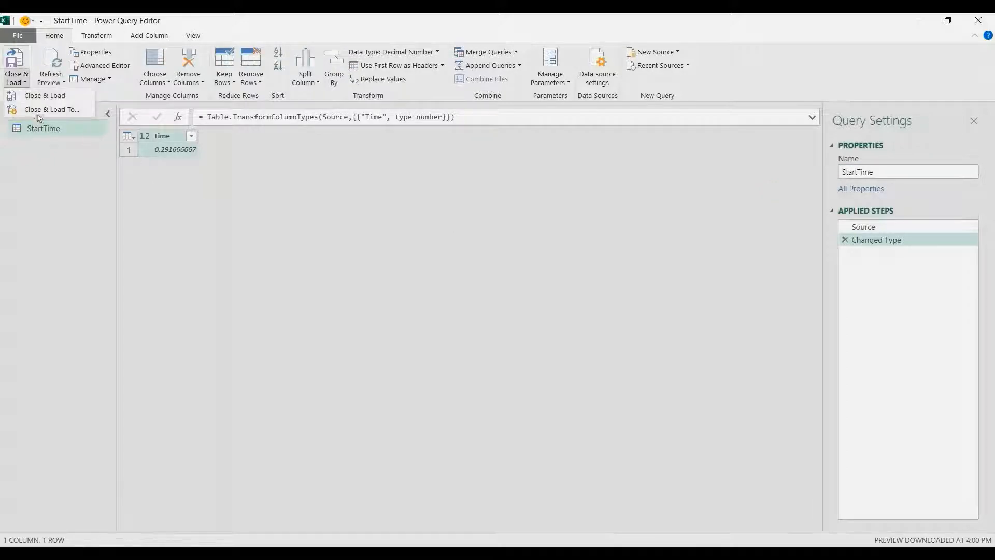
left_click(39, 112)
left_click(363, 366)
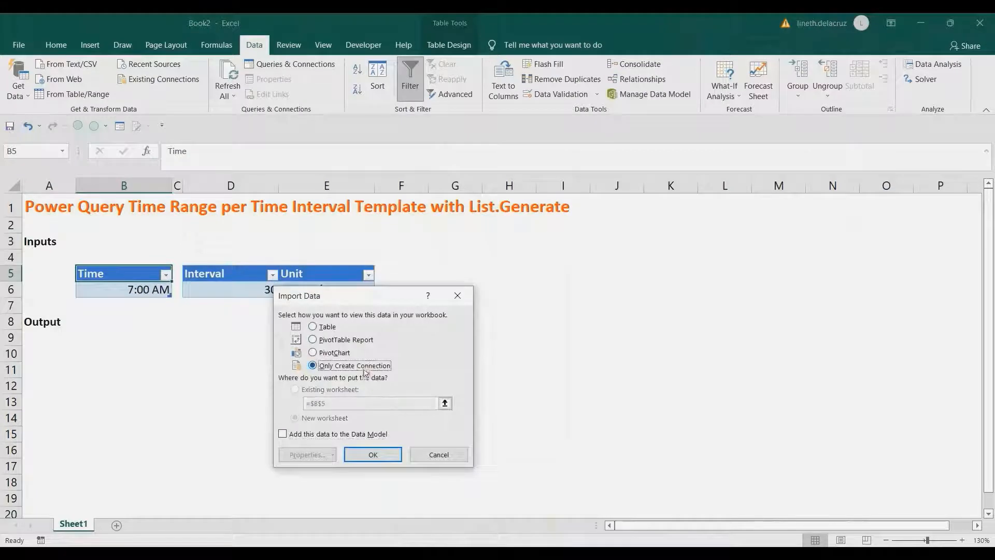
left_click(377, 461)
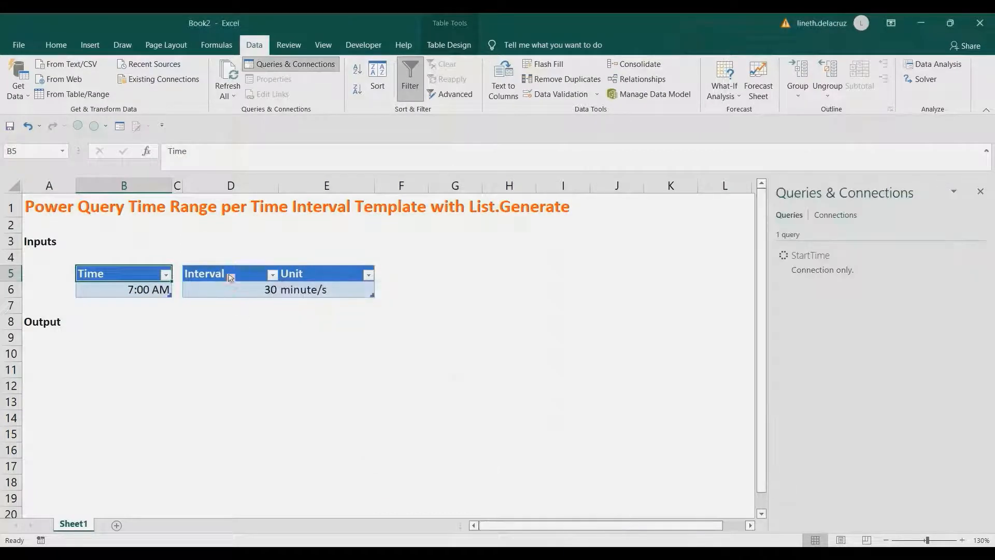
Bring the Interval and Unit table into Power Query and name the query TimeInterval.
left_click(228, 277)
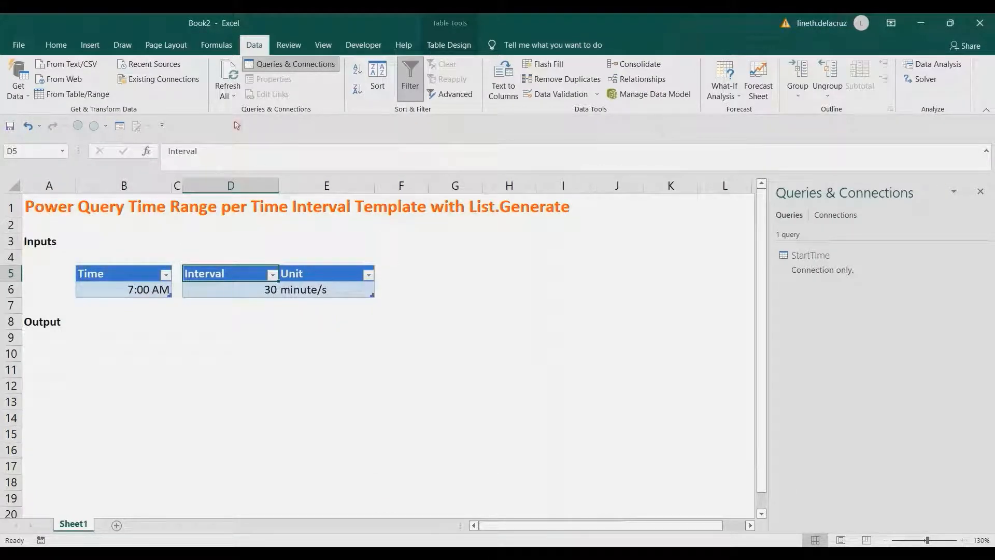
left_click(72, 94)
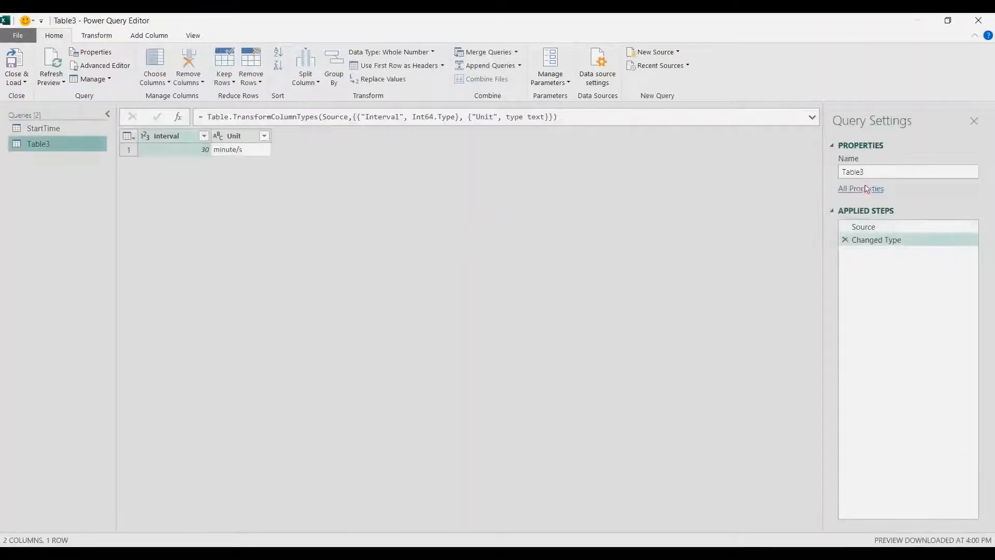
type("Time")
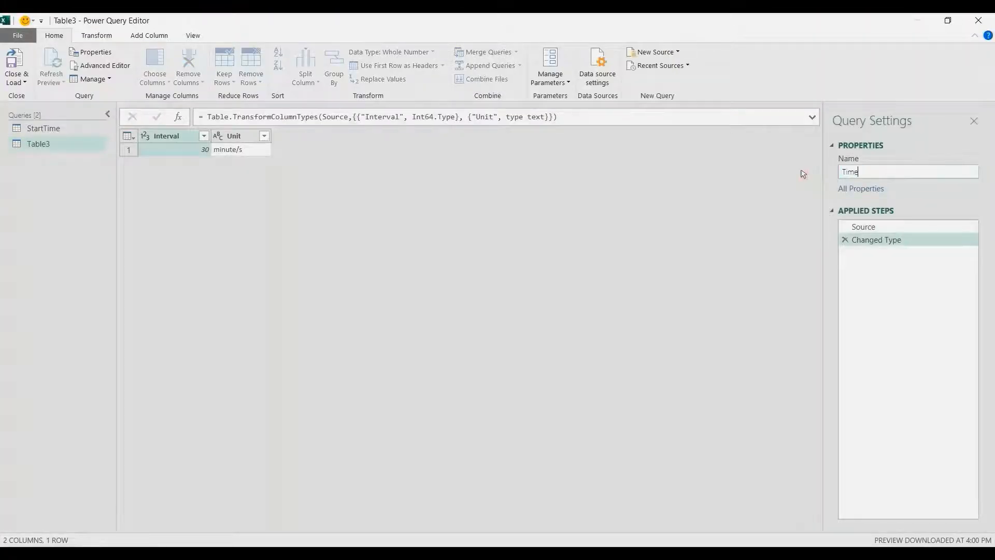
type("Interval")
key("Return")
Close the editor and load the TimeInterval query as a connection only.
left_click(24, 81)
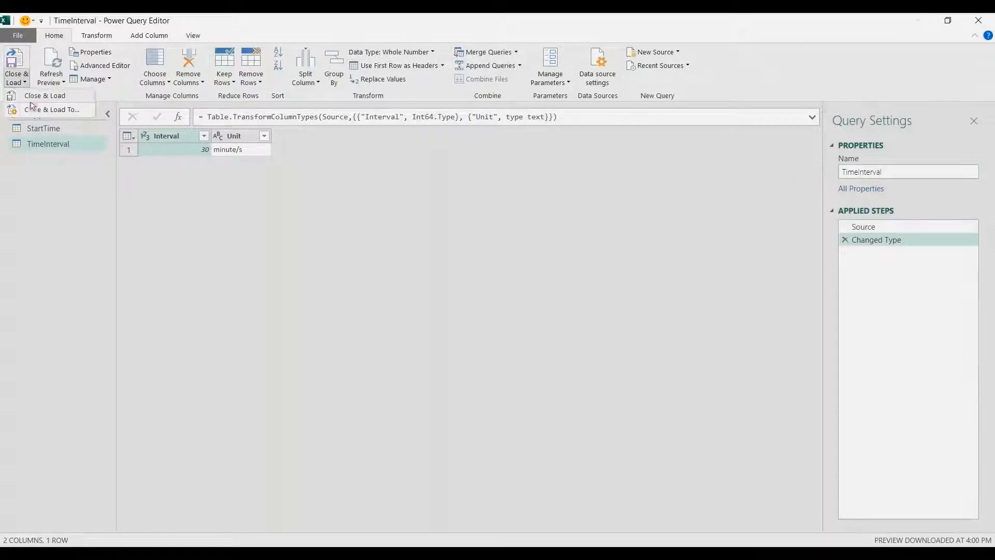
left_click(39, 109)
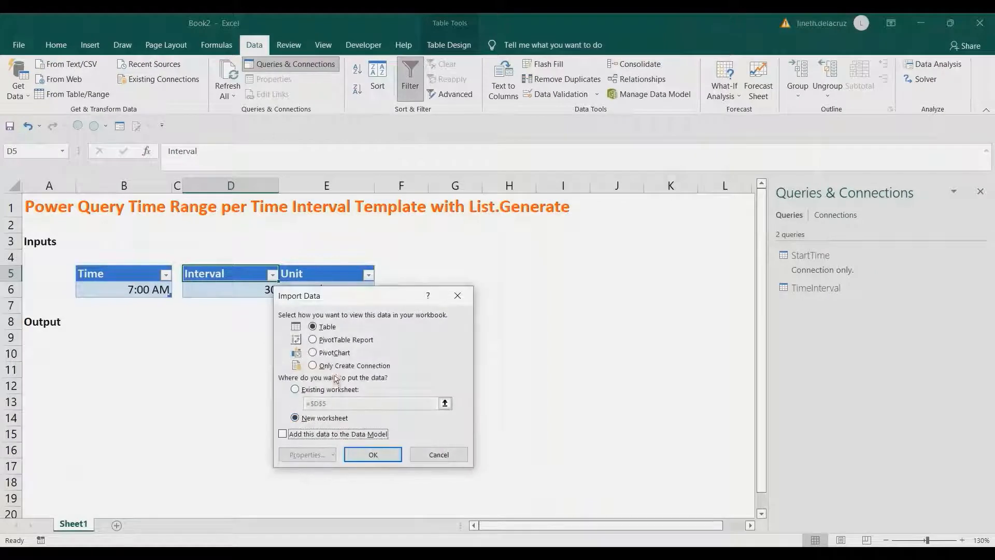
left_click(336, 365)
left_click(371, 453)
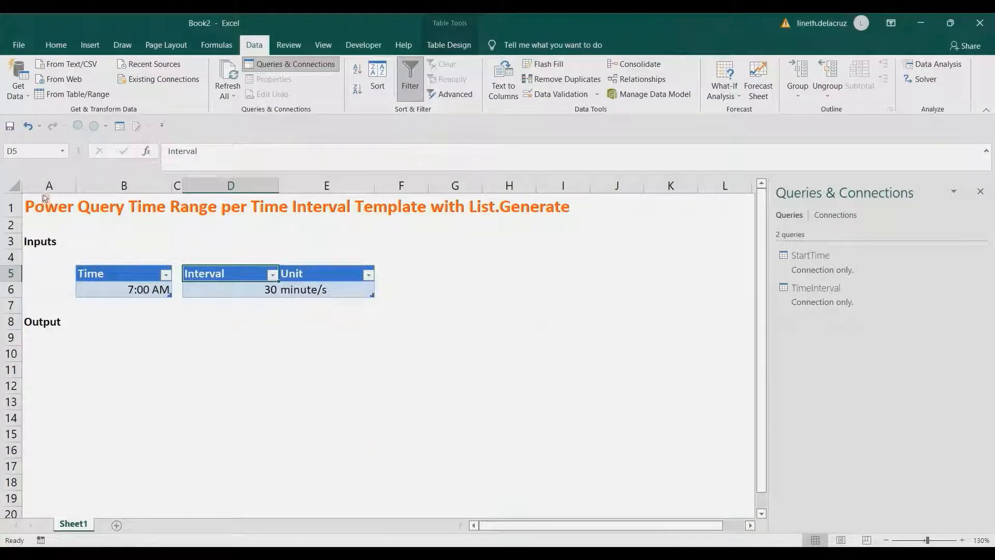
Create a blank query from other sources and name it Time.
left_click(19, 96)
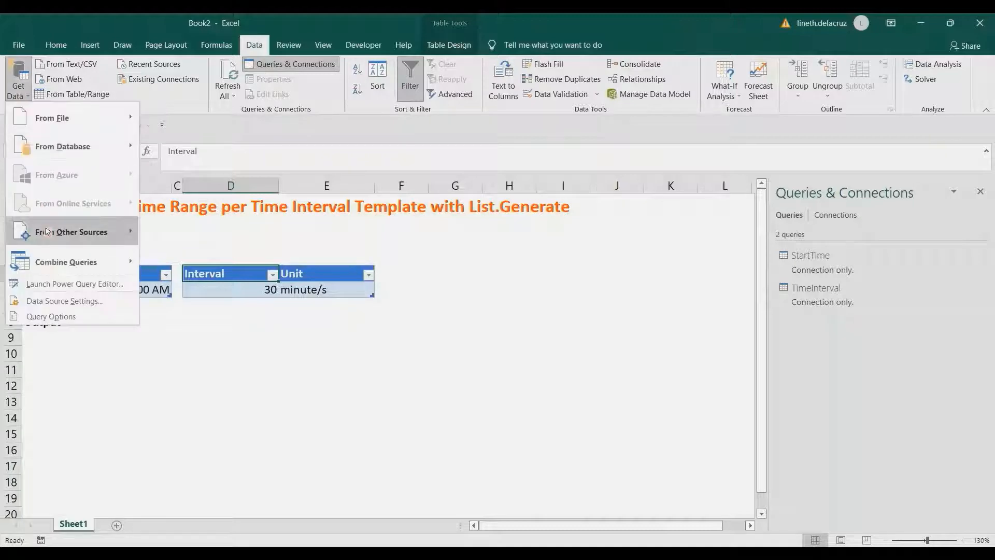
mouse_move(47, 231)
left_click(199, 415)
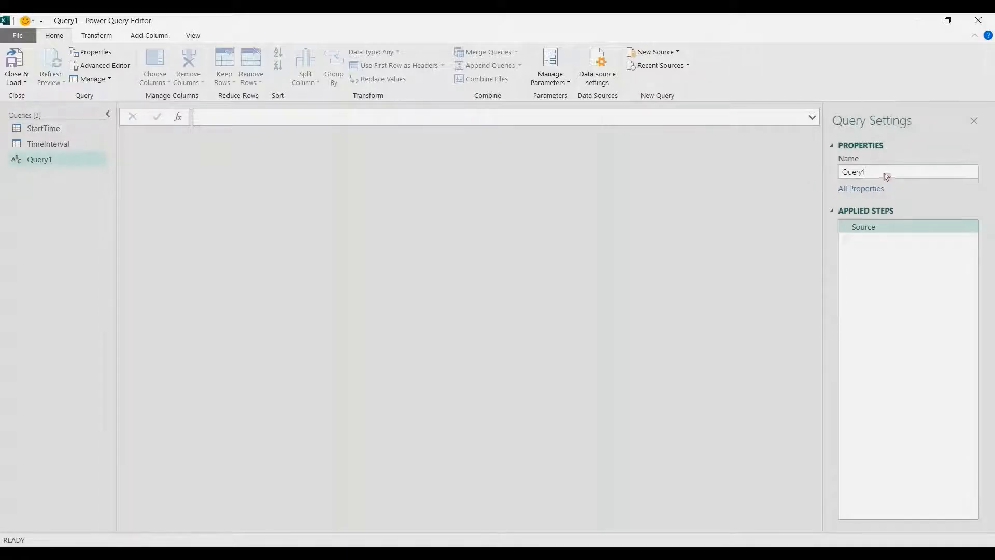
left_click_drag(887, 176, 798, 179)
type("Time")
key("Return")
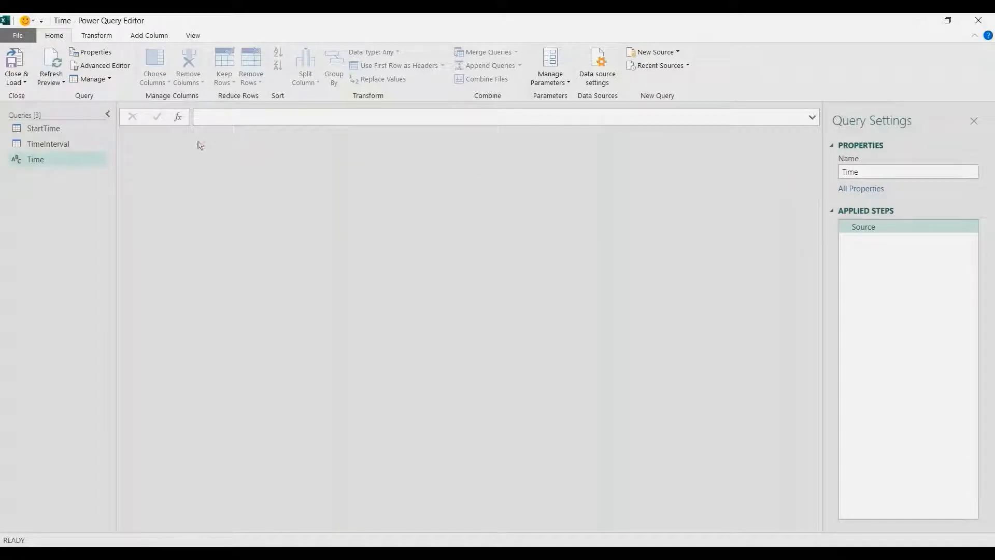
Begin the Time query's formula with List.Generate( ()=> [a = 1, b = 1], each [a] <= (24*60)/30.
left_click(225, 120)
type("List")
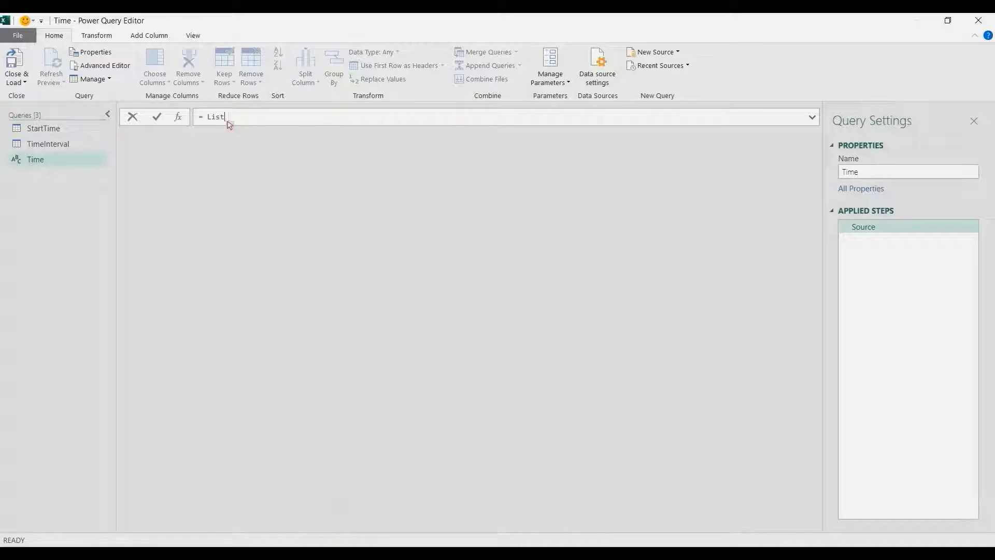
type(".Generate( ()=> [a")
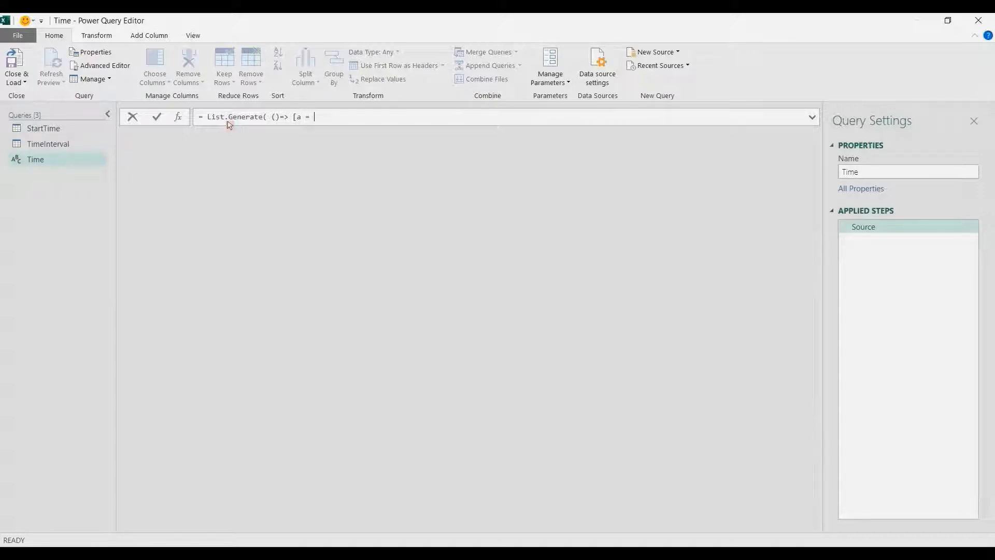
type(" = 1, b = 1], each [a] <= (24*60)/30")
Wrap the (24*60)/30 limit in Number.RoundUp and end that argument with a comma.
key("shift+Left")
key("shift+Left")
key("shift+Left")
key("shift+Left")
key("shift+Left")
key("shift+Left")
key("shift+Left")
key("shift+Left")
key("shift+Left")
key("shift+Left")
key("shift+Left")
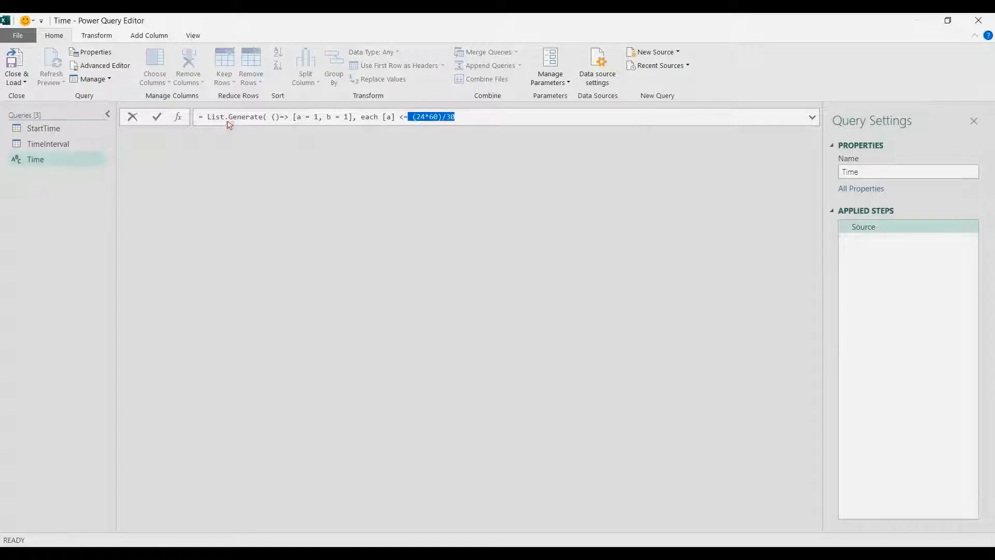
key("shift+Right")
key("Left")
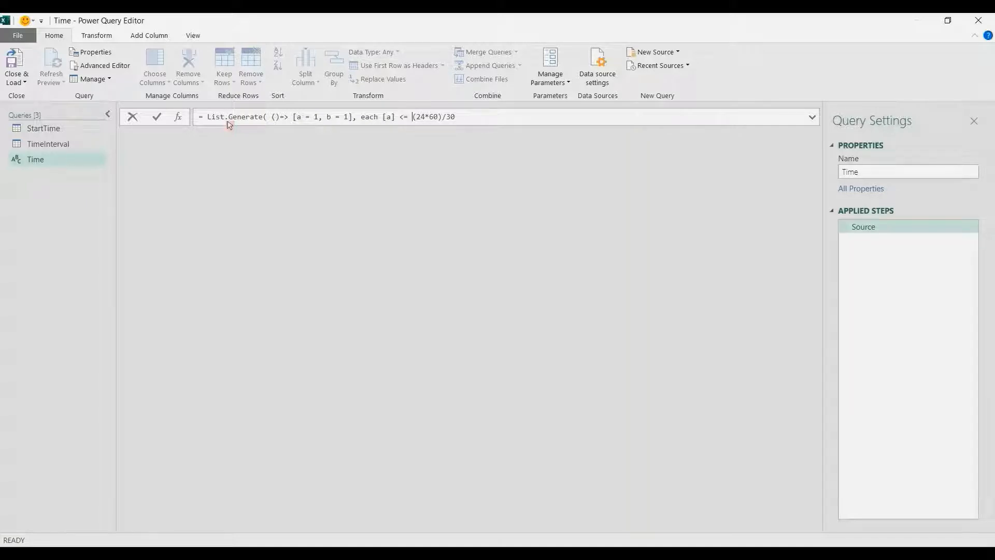
type("Number.RoundUp(")
left_click(529, 117)
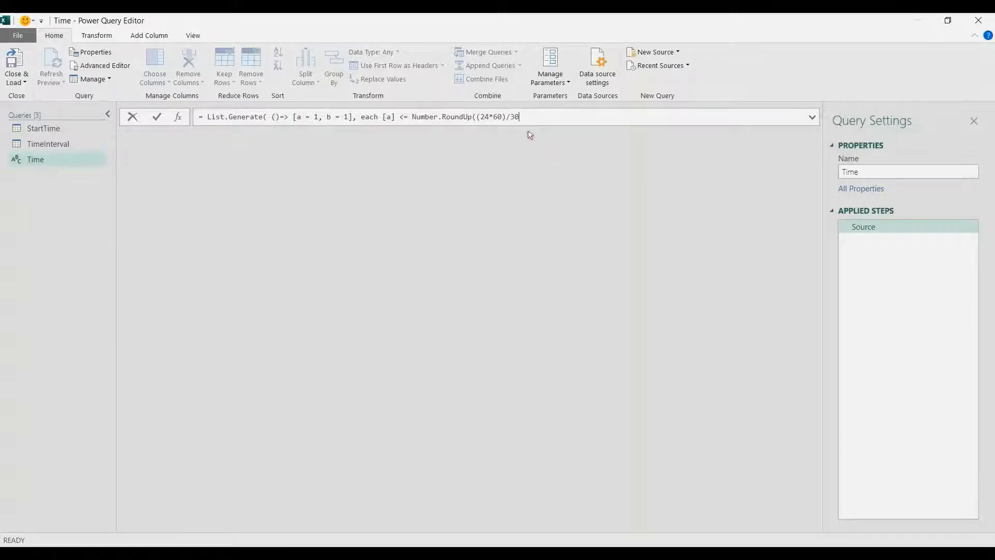
type("),")
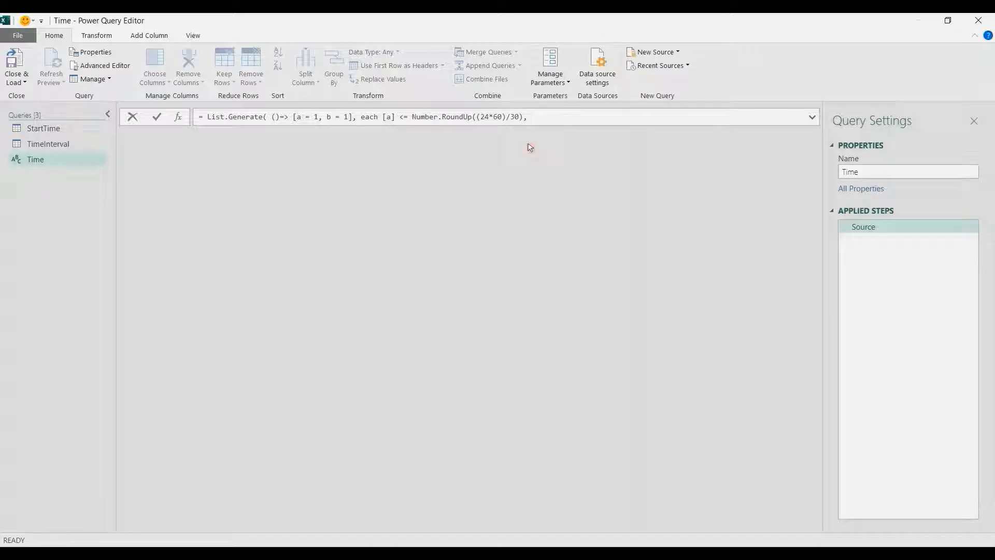
Complete and run the List.Generate formula with each [a = [a] + 1, b = [b] + (1/24/60)*30], each [b]), and review the generated list.
type(" each")
left_click(813, 117)
type("[a =")
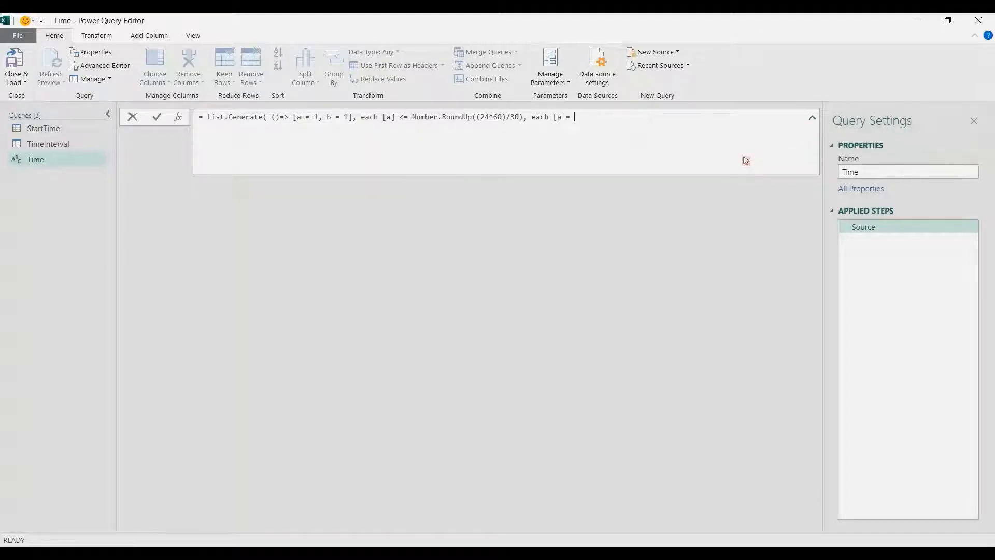
type(" [a]")
type(" + 1")
type(", b =")
type("= ")
type("[b]")
type(" +")
type(" (")
type("1")
type("/")
type("24")
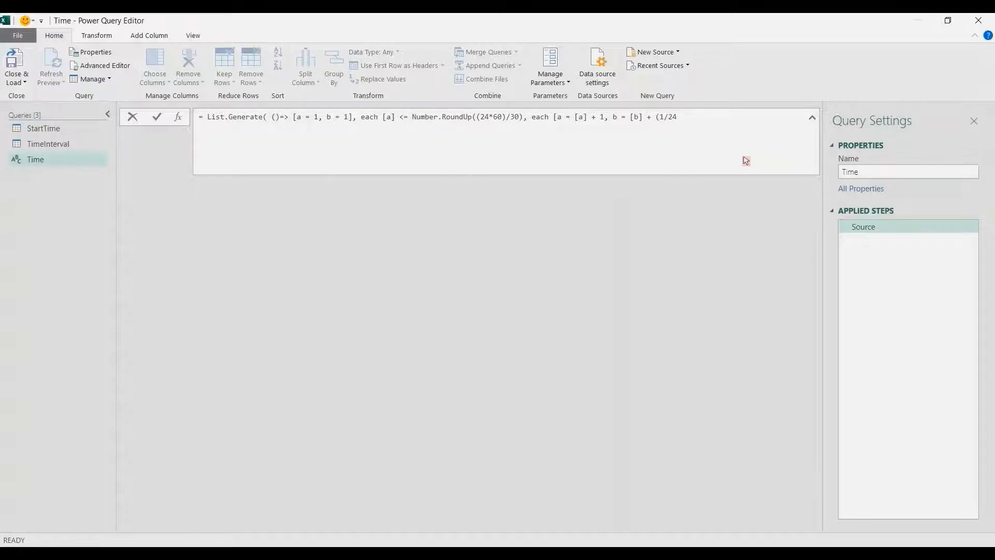
type("/60)*30], each [b])")
key("Return")
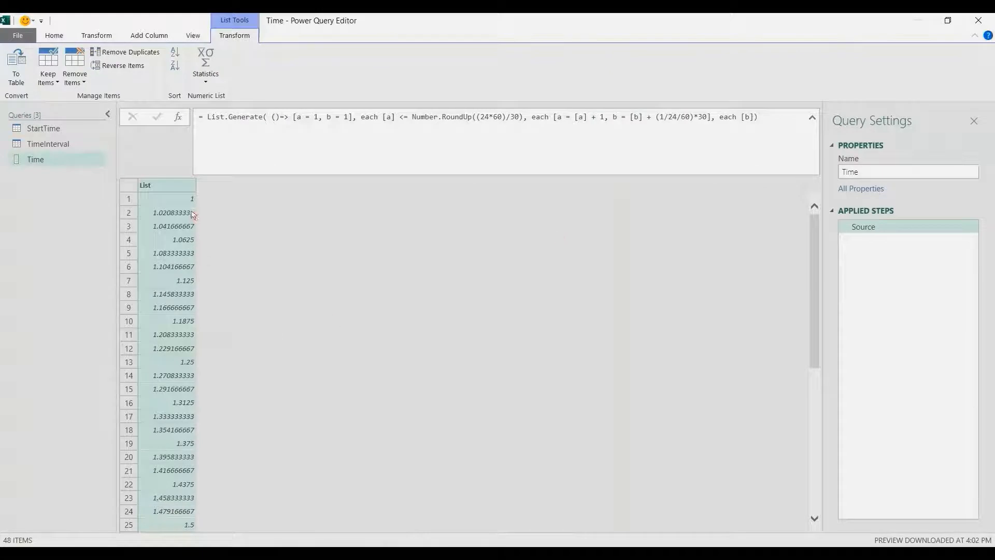
scroll(268, 323, "down", 5)
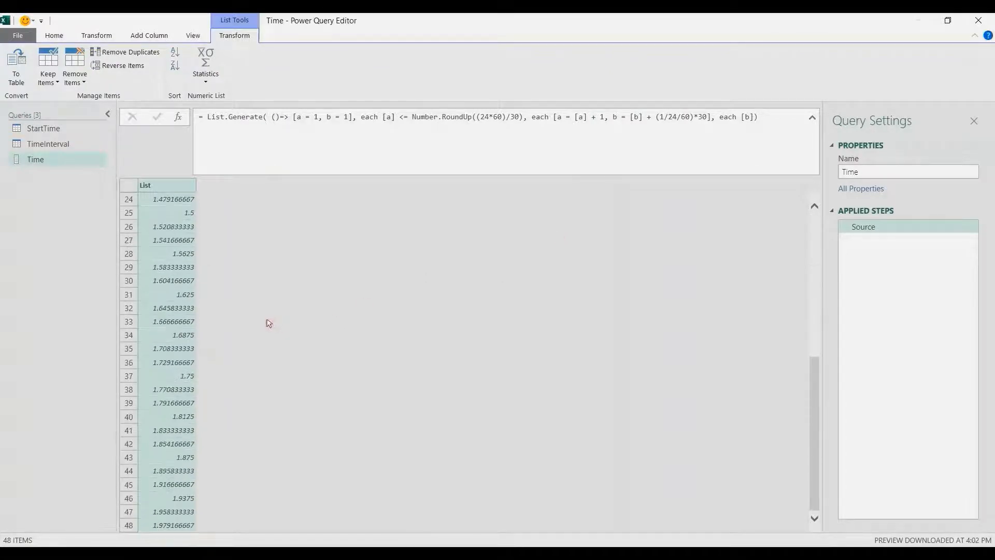
scroll(198, 343, "up", 5)
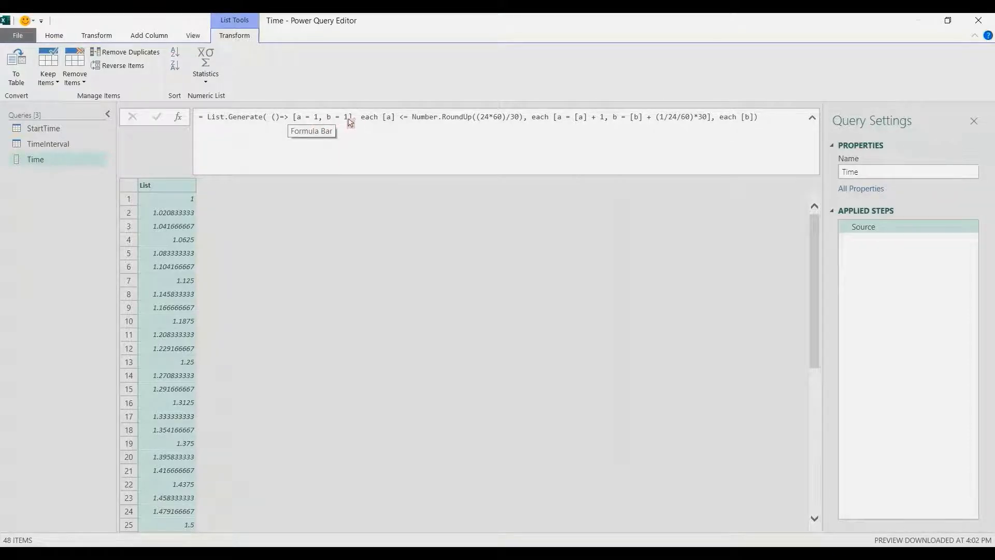
Replace the starting value of b in the Time formula with StartTime[Time]{0} and compare the list with the StartTime query.
left_click(77, 134)
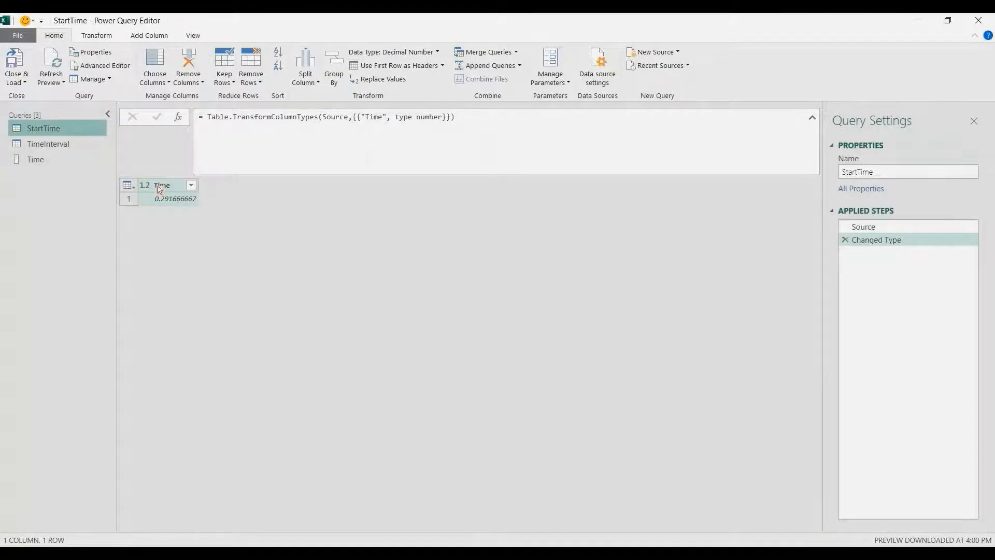
left_click(57, 159)
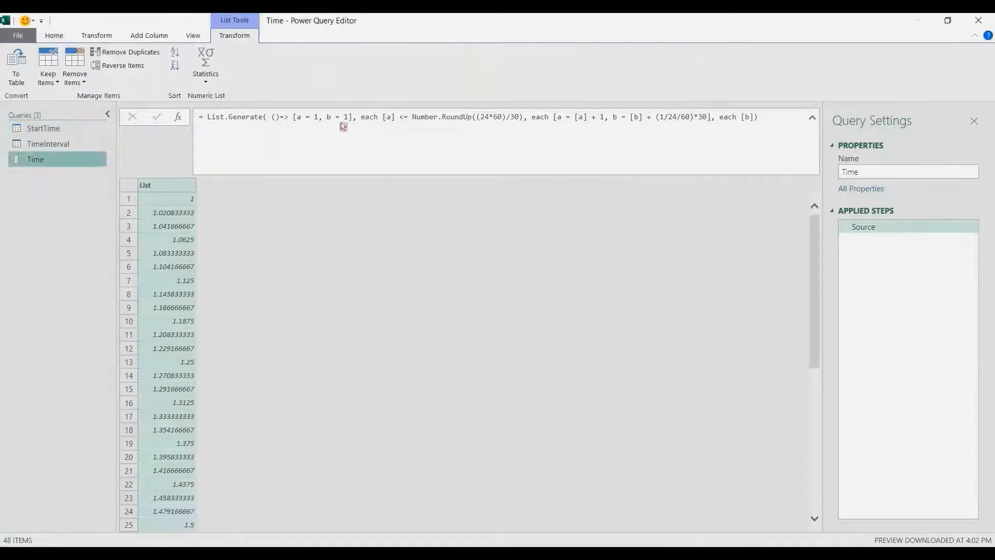
left_click(348, 118)
key("BackSpace")
type("St")
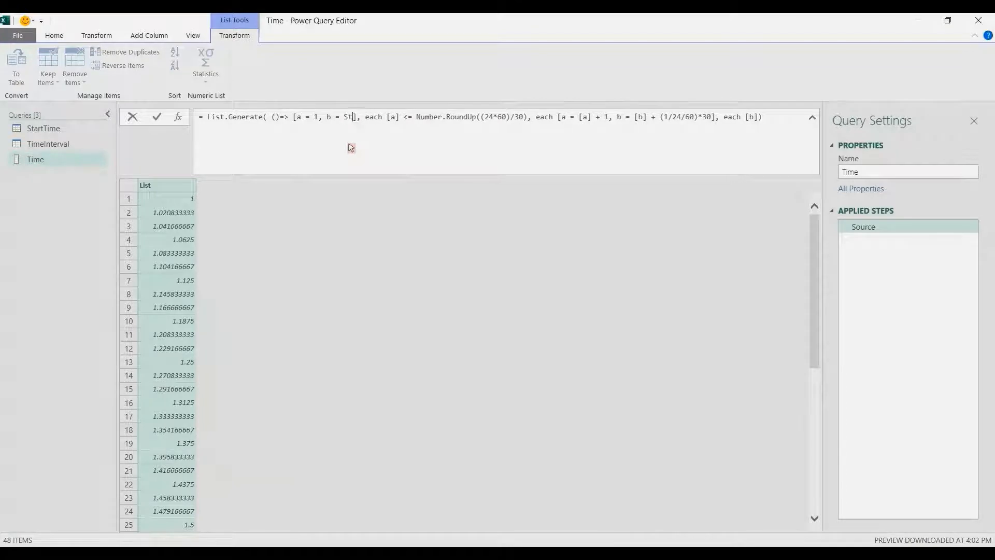
type("artTime")
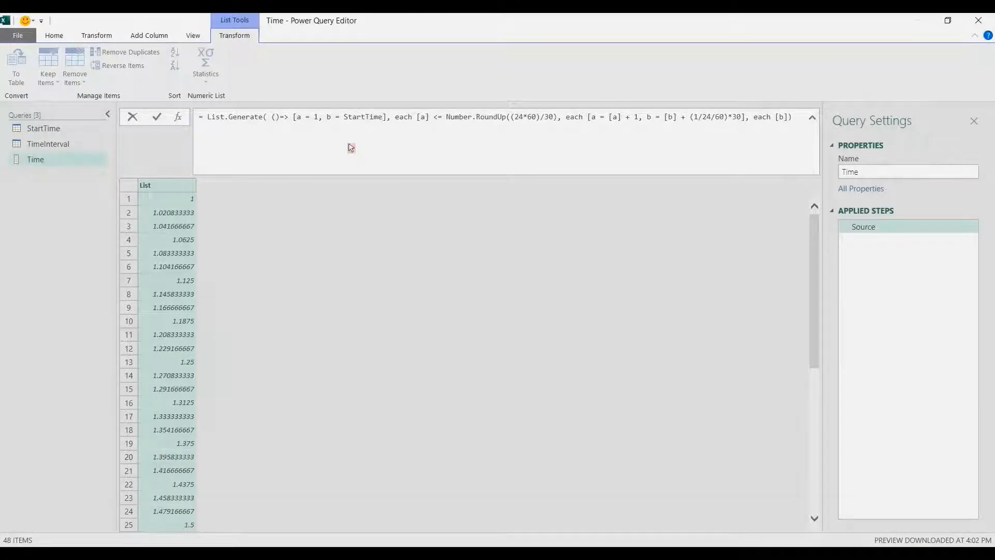
type("[Time]")
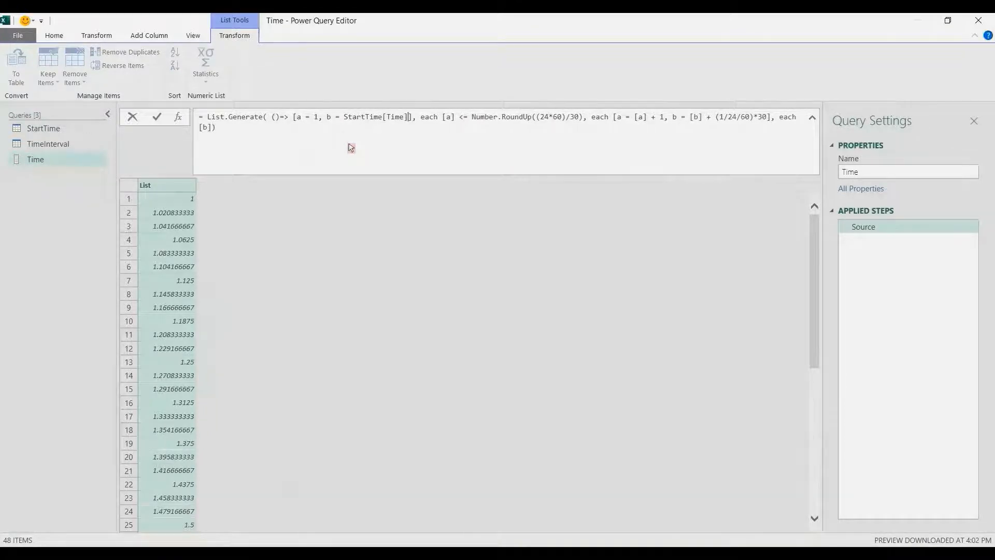
type("{0}")
key("Return")
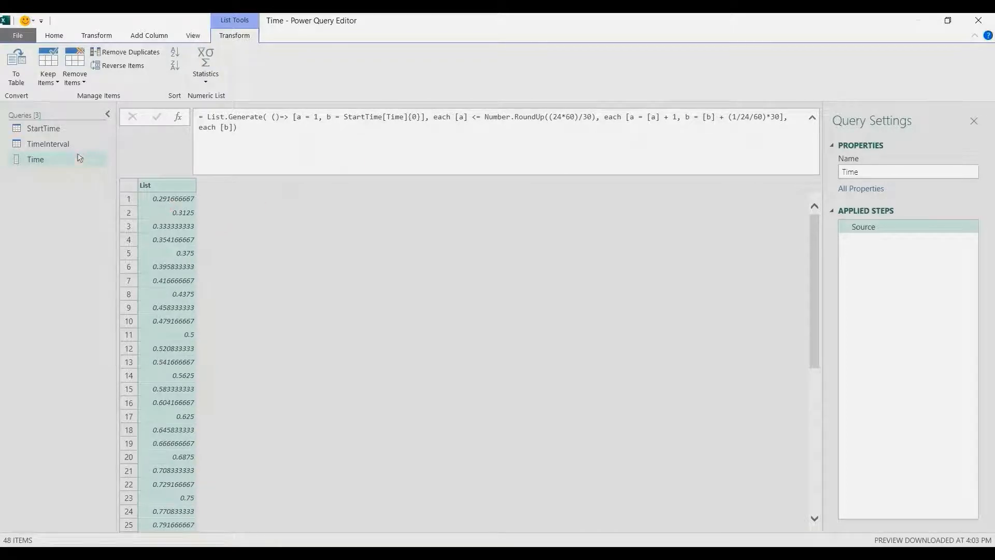
left_click(57, 129)
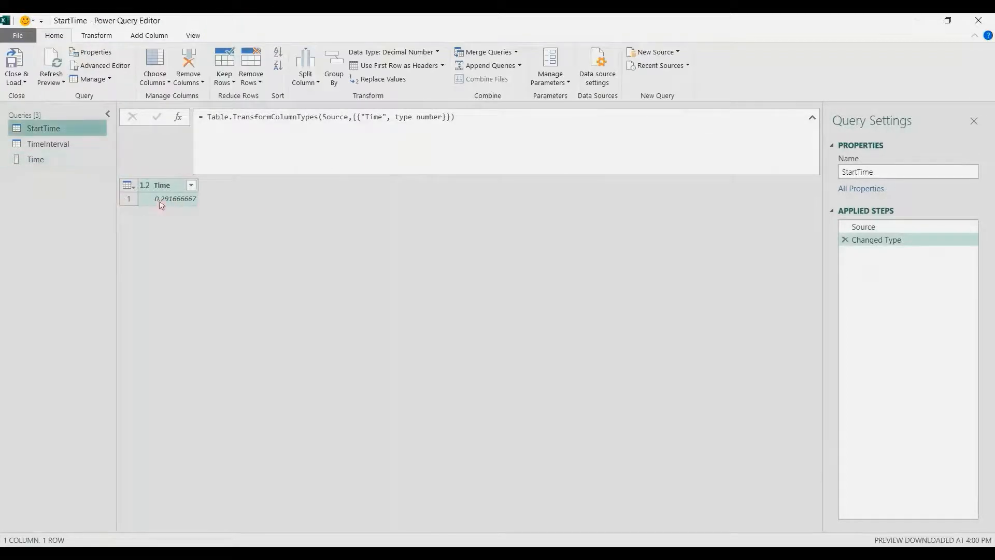
left_click(72, 160)
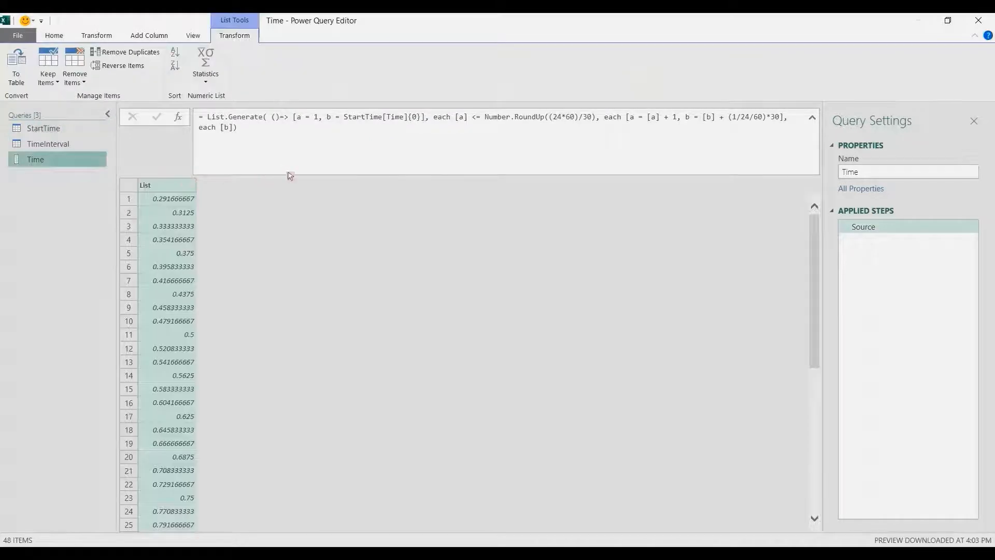
Check the interval column in the TimeInterval query and replace the 30 inside the Time formula's Number.RoundUp with TimeInterval[Interval]{0}.
double_click(586, 117)
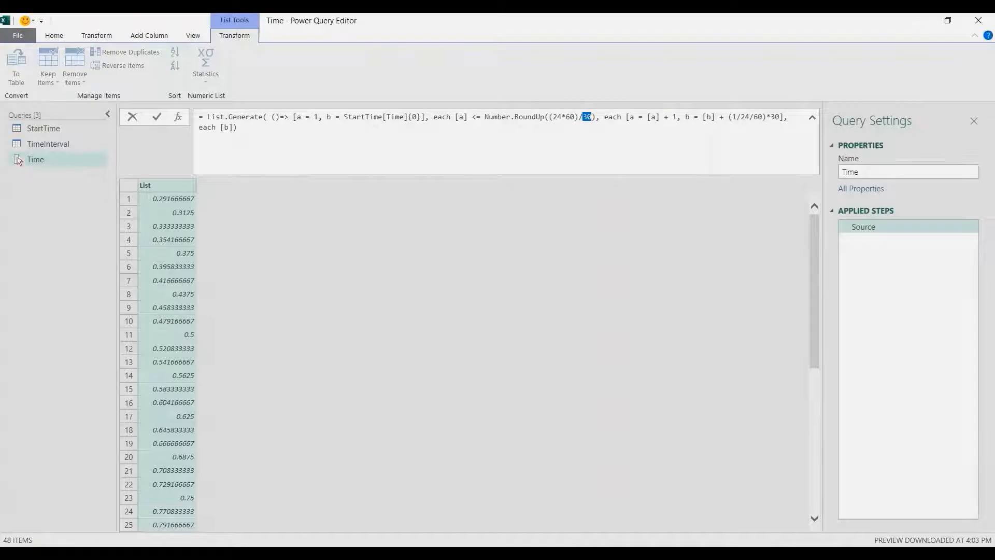
left_click(44, 147)
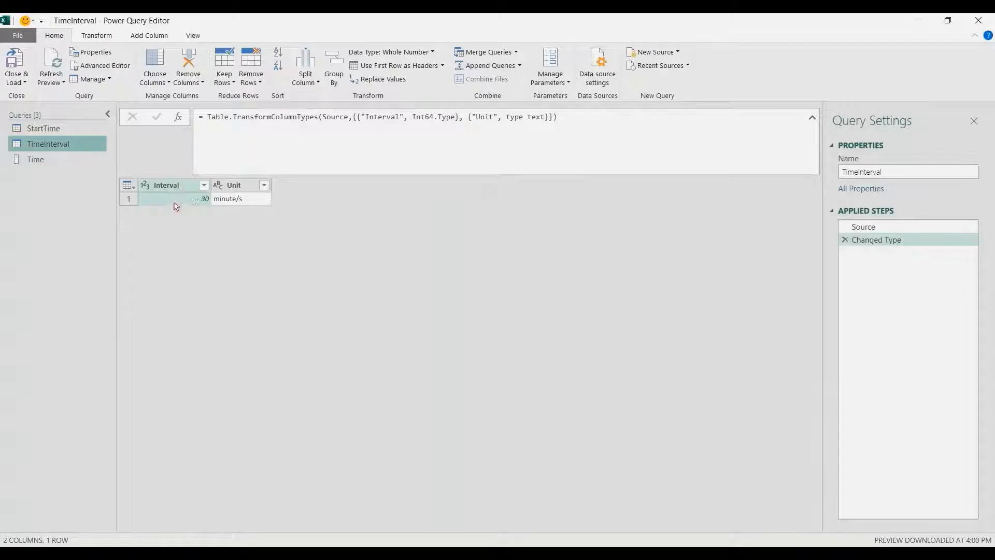
left_click(78, 160)
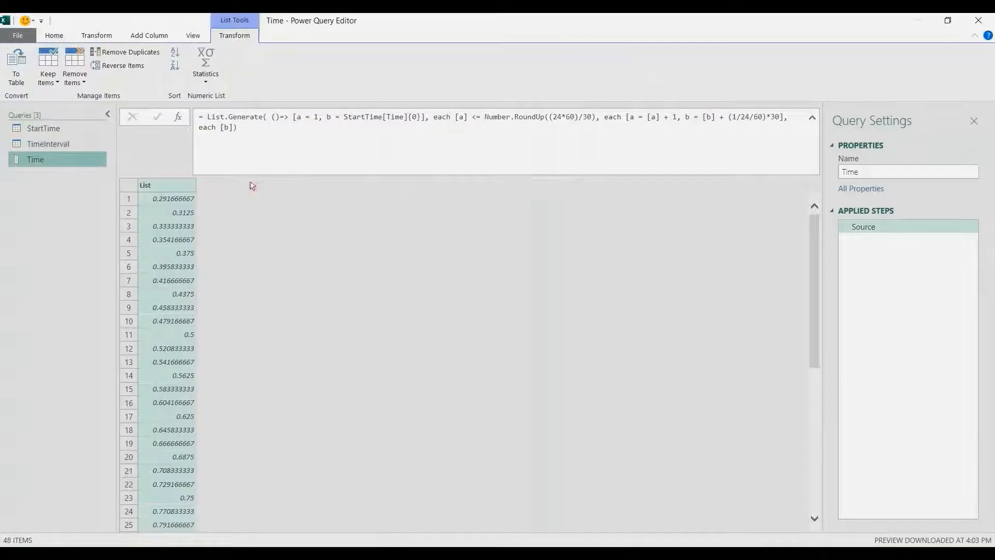
left_click(594, 117)
key("BackSpace")
key("BackSpace")
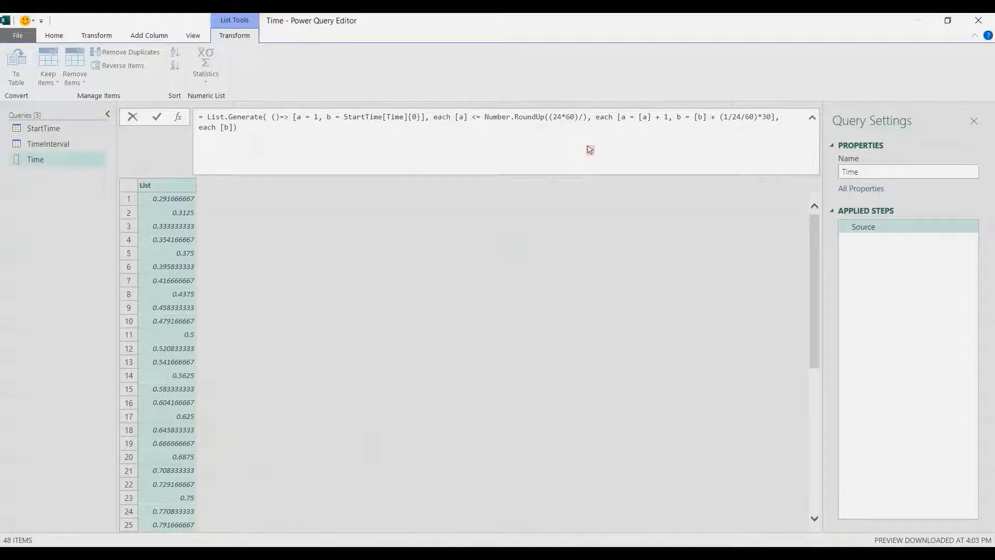
type("Time")
type("Interval[")
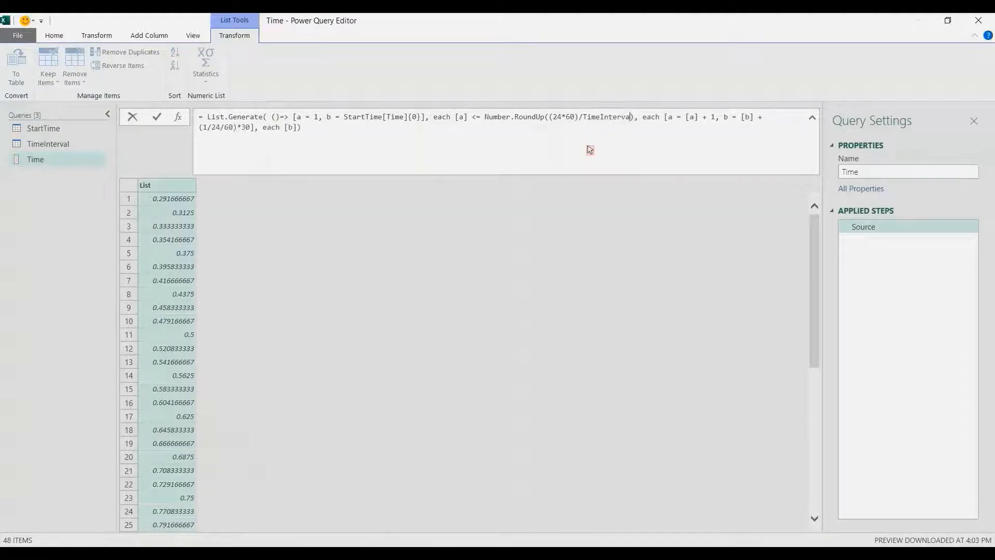
type("Interval")
type("]{")
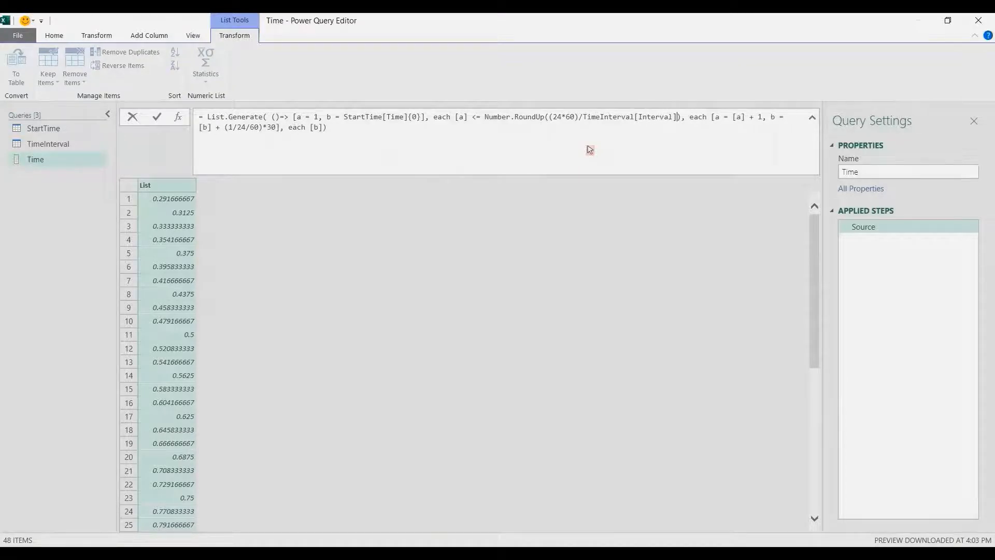
type("0")
key("Return")
Replace the 30 multiplier in the formula's b increment with a copy of TimeInterval[Interval]{0} and run the formula.
left_click(691, 119)
double_click(587, 118)
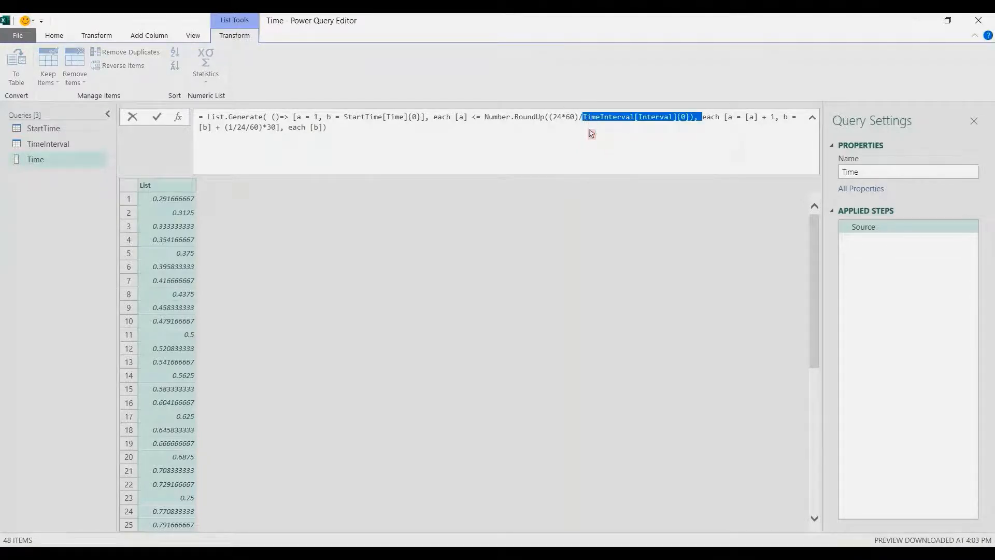
key("Left")
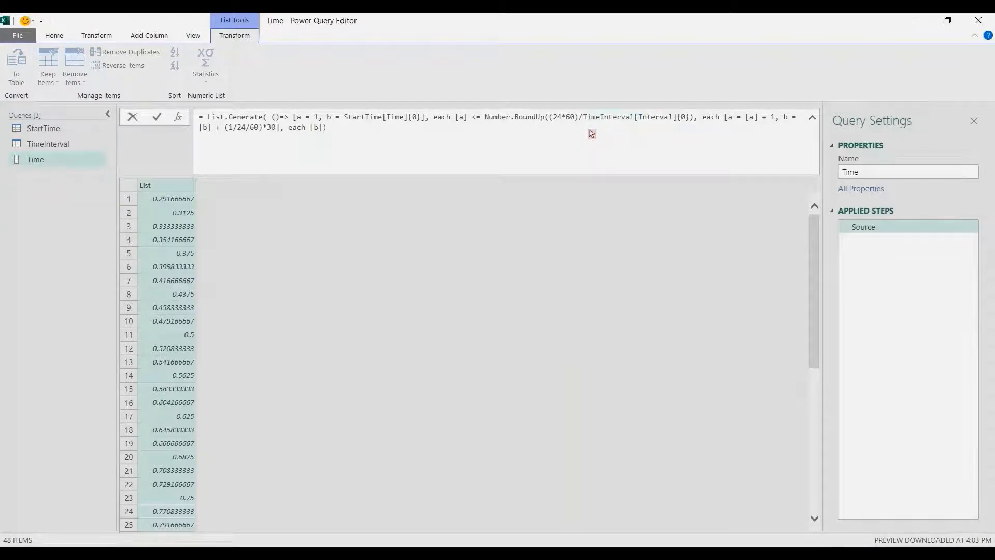
key("ctrl+shift+Right")
key("ctrl+c")
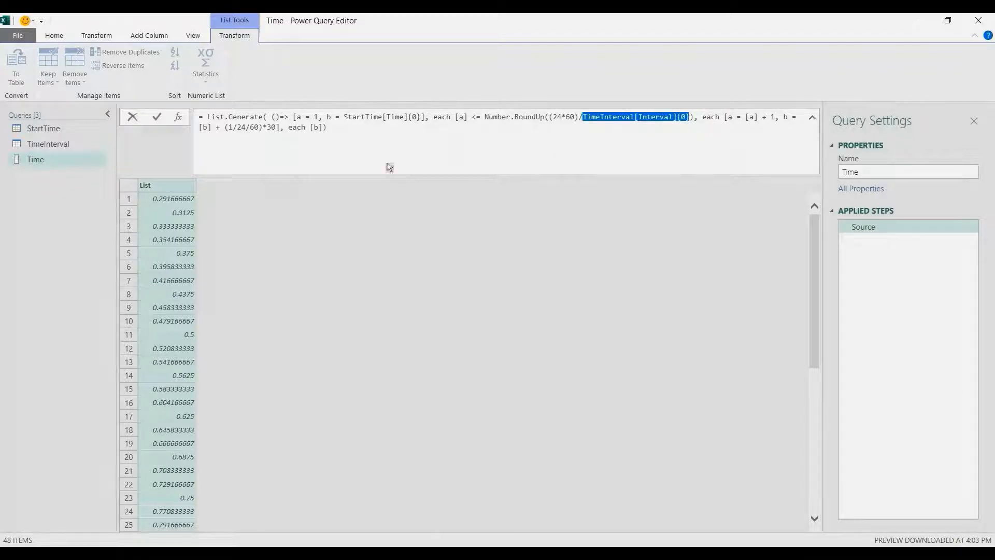
left_click(278, 133)
key("BackSpace")
key("BackSpace")
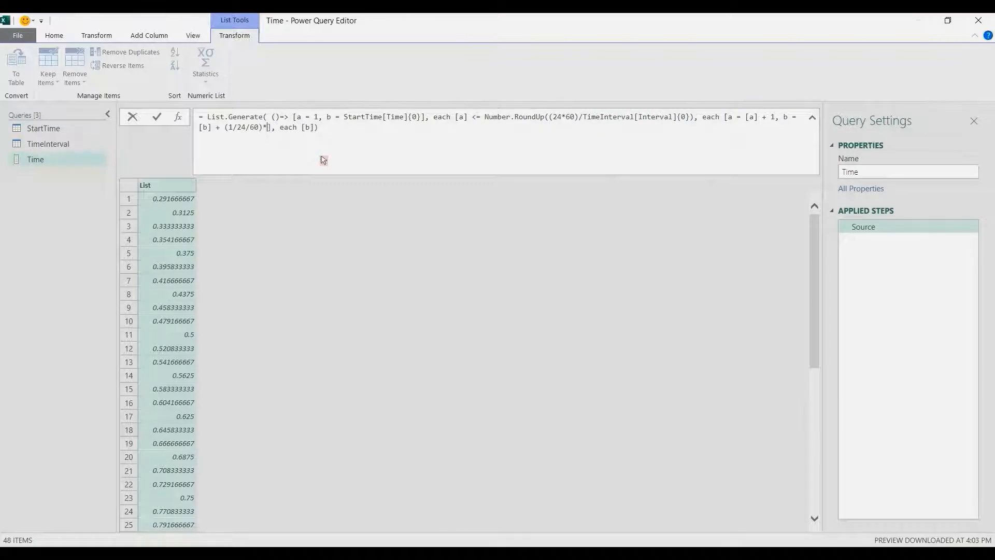
key("ctrl+v")
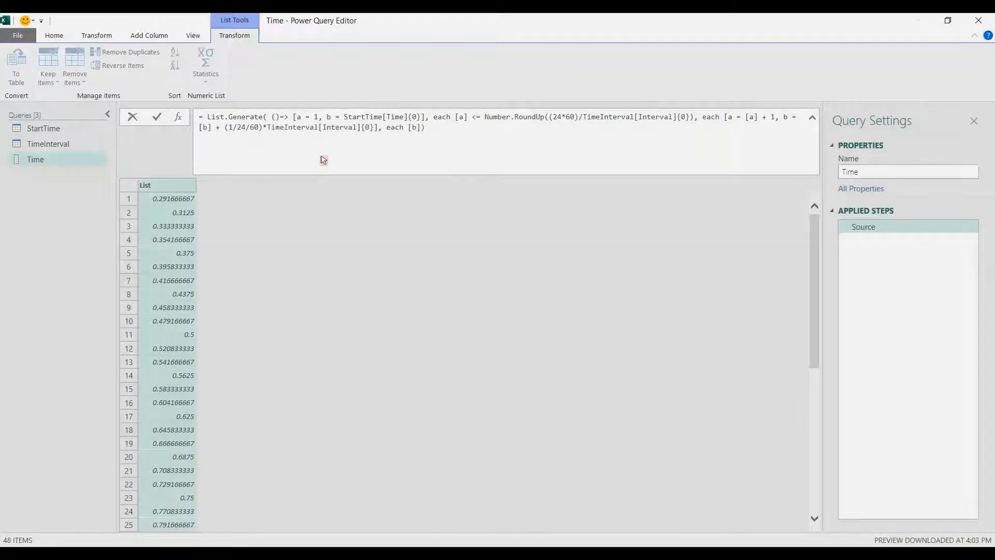
key("Return")
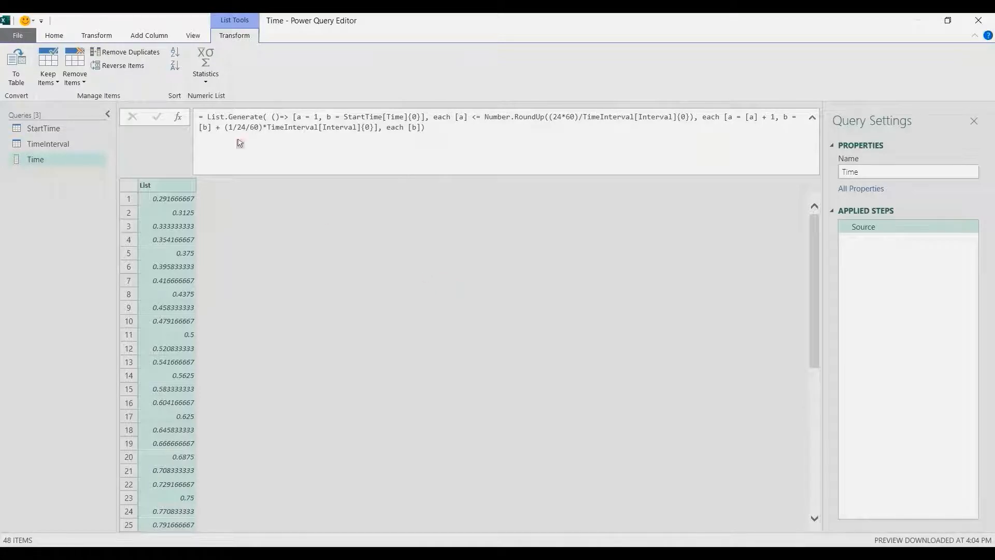
Wrap the whole List.Generate expression in List.Buffer( ) and run the formula.
left_click(203, 119)
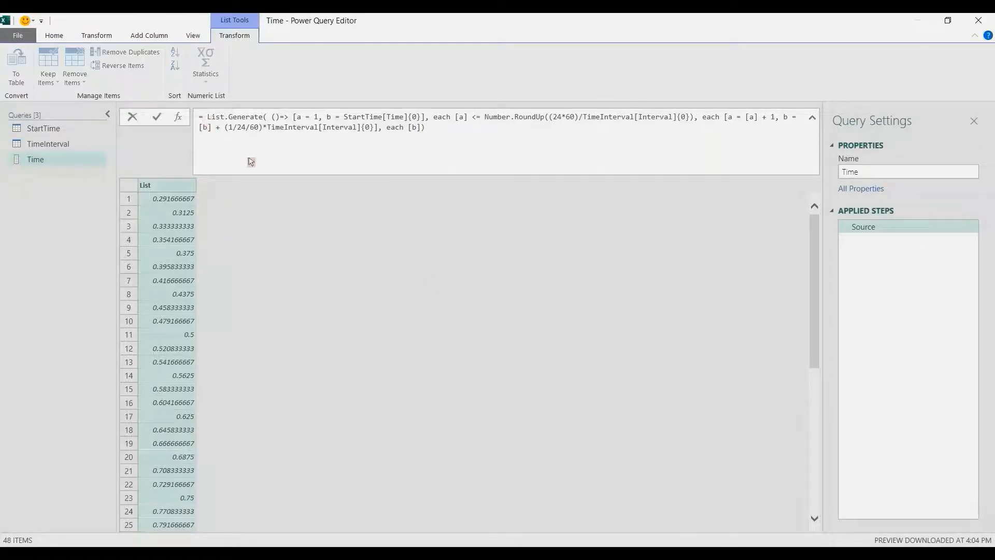
type("List.Buff")
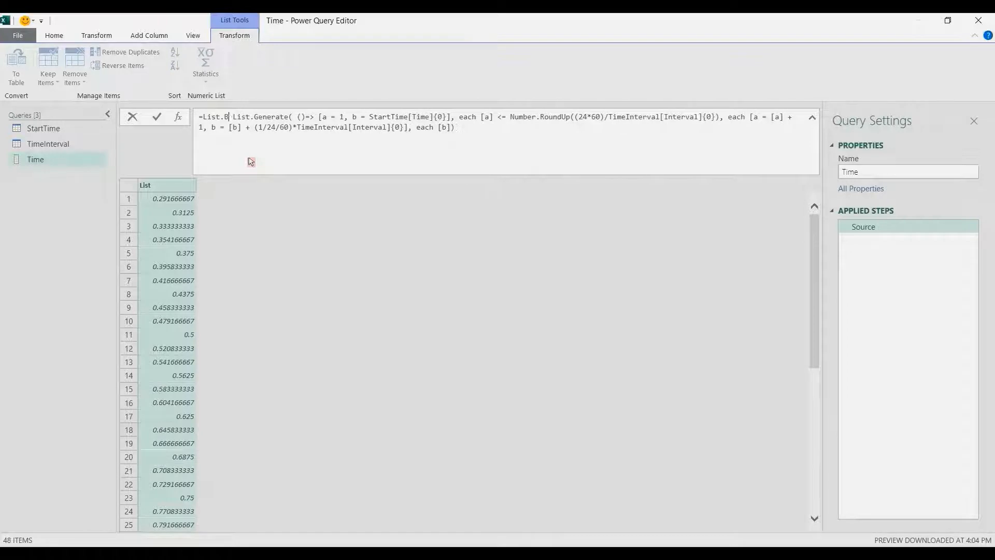
type("er(")
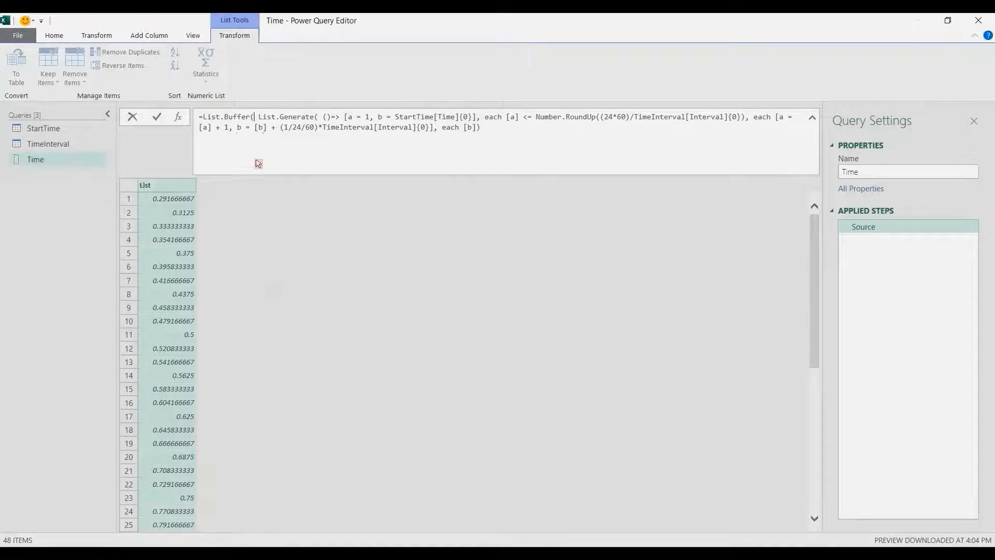
left_click(492, 134)
type(")")
key("Return")
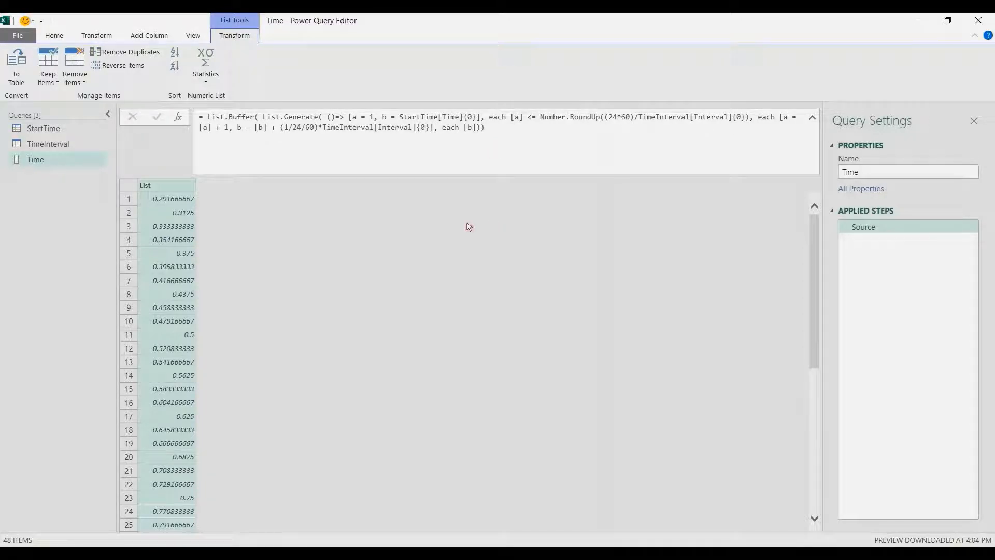
Convert the list to a table with delimiter None and extra columns shown as errors, and look through its rows.
right_click(166, 189)
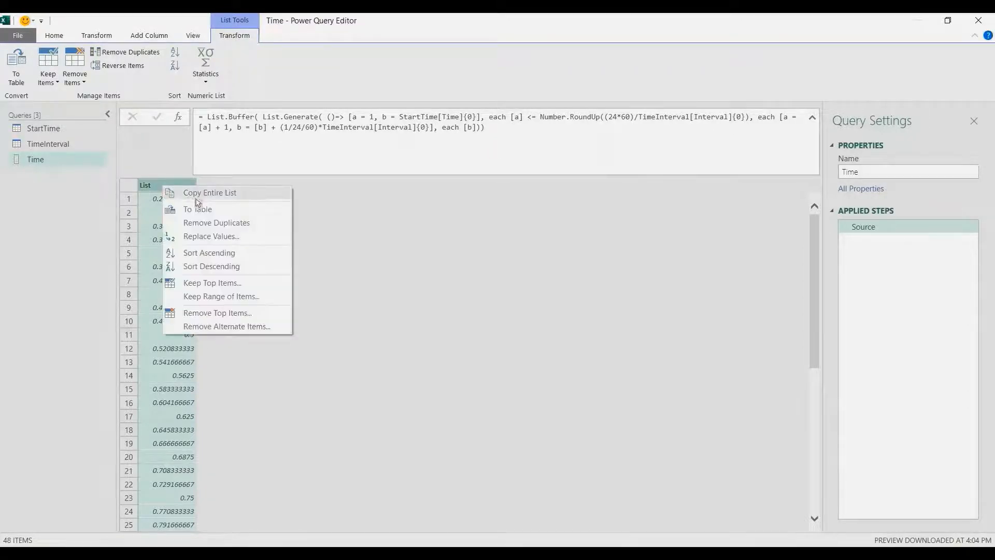
left_click(200, 211)
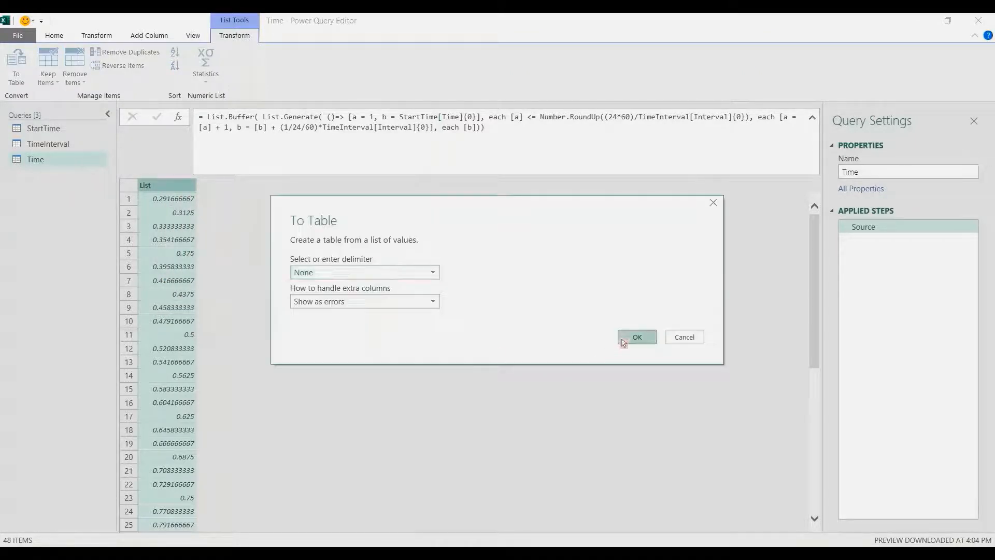
left_click(620, 341)
scroll(300, 336, "down", 4)
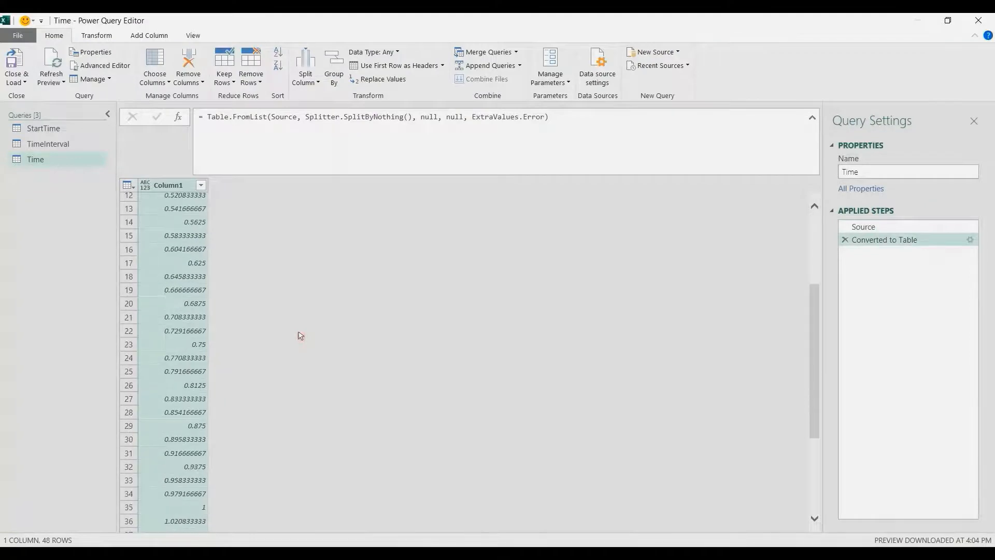
scroll(301, 335, "up", 4)
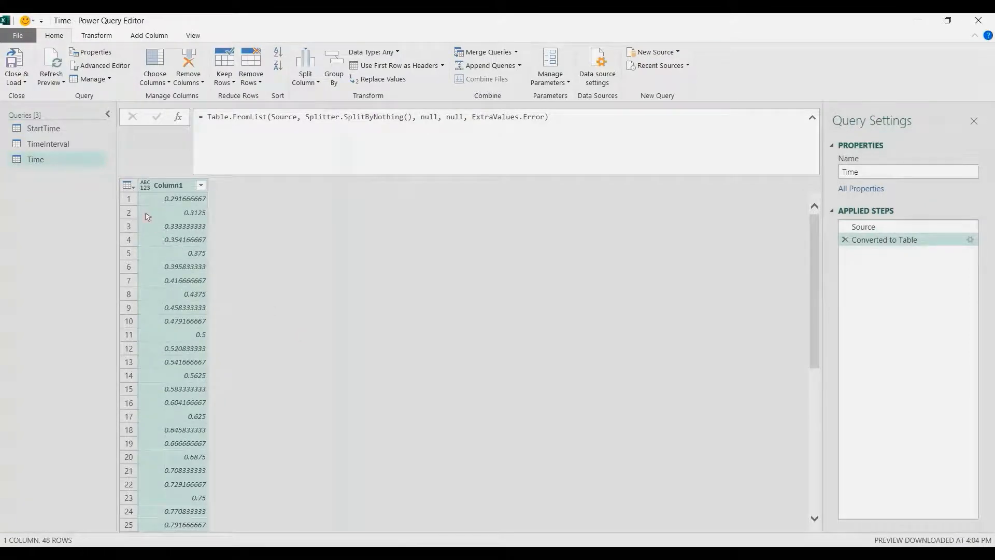
Try the Time data type on Column1, check the rows, and remove the type change to review the decimal values.
left_click(147, 192)
left_click(171, 280)
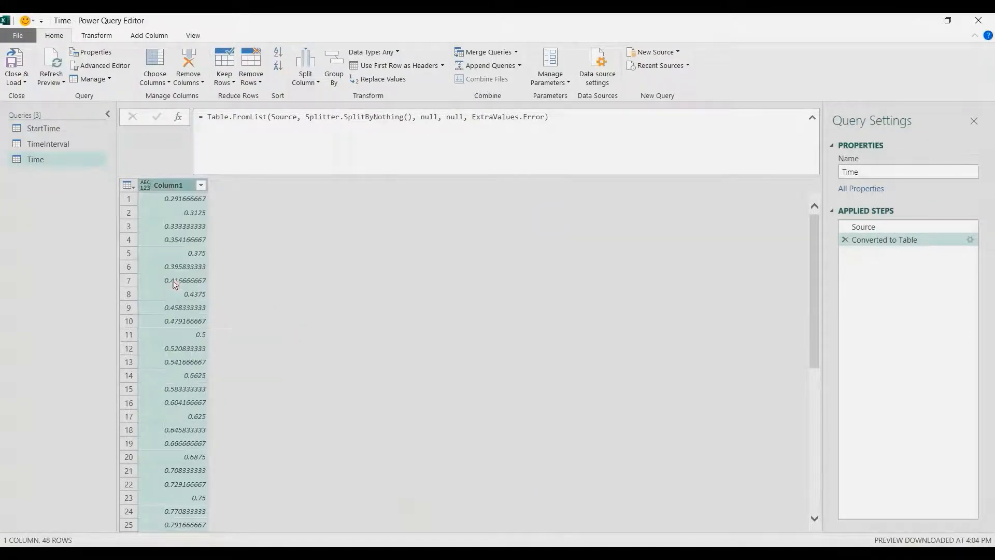
scroll(194, 363, "down", 8)
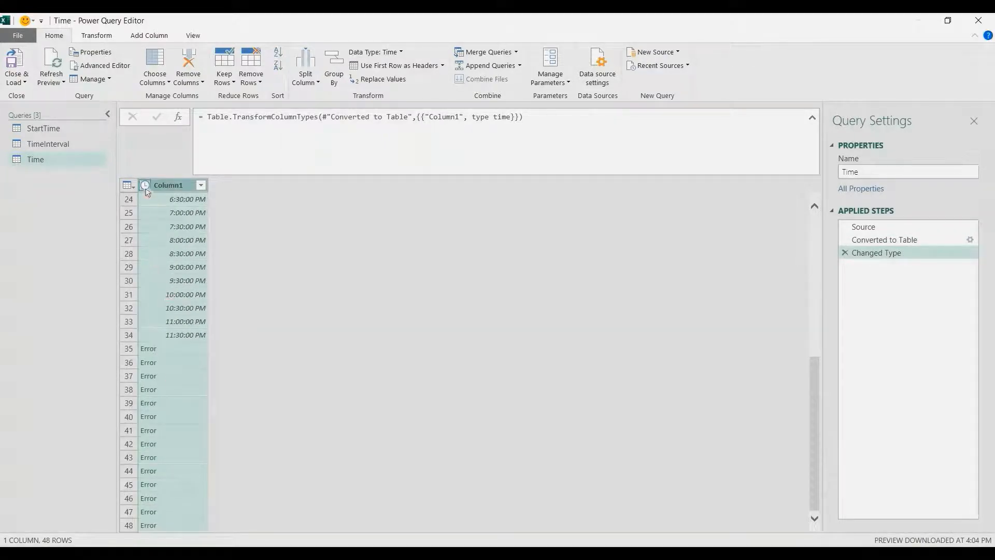
left_click(845, 253)
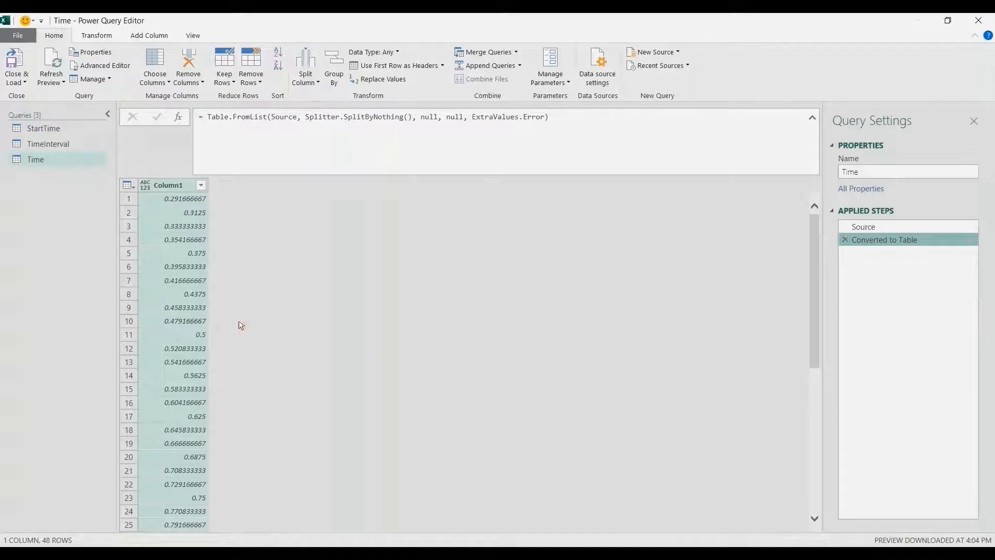
scroll(241, 325, "down", 5)
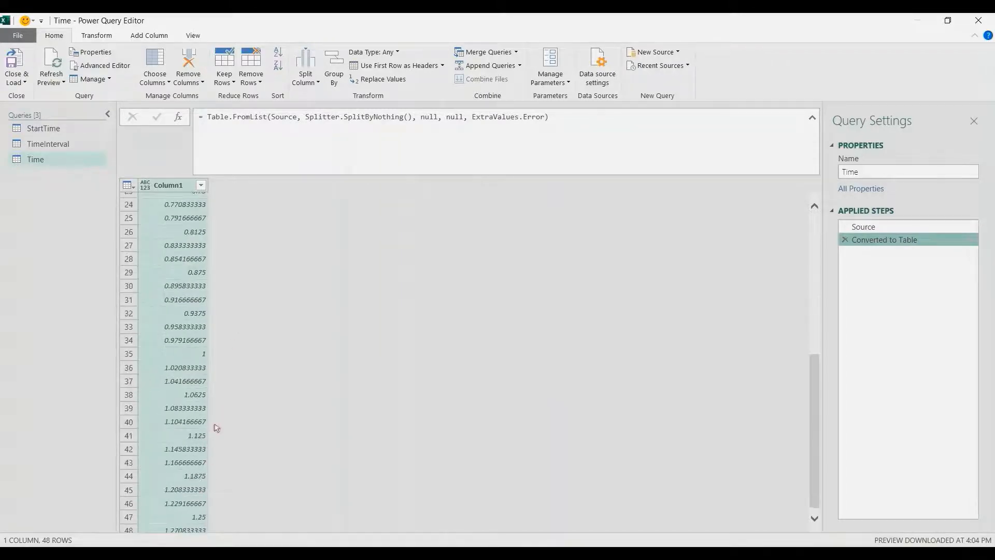
scroll(217, 427, "up", 5)
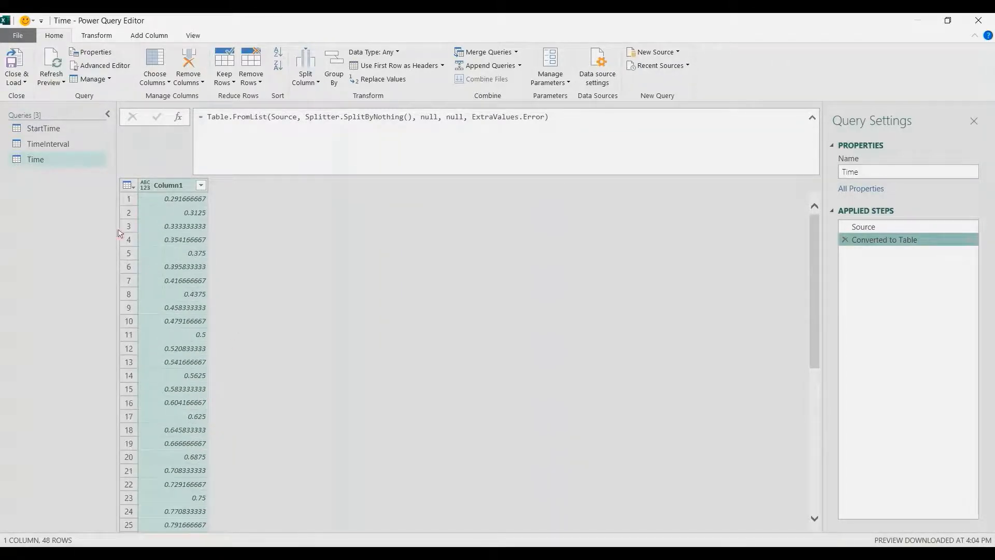
Begin a custom column in the Time query and name it Start Time.
left_click(148, 35)
left_click(59, 67)
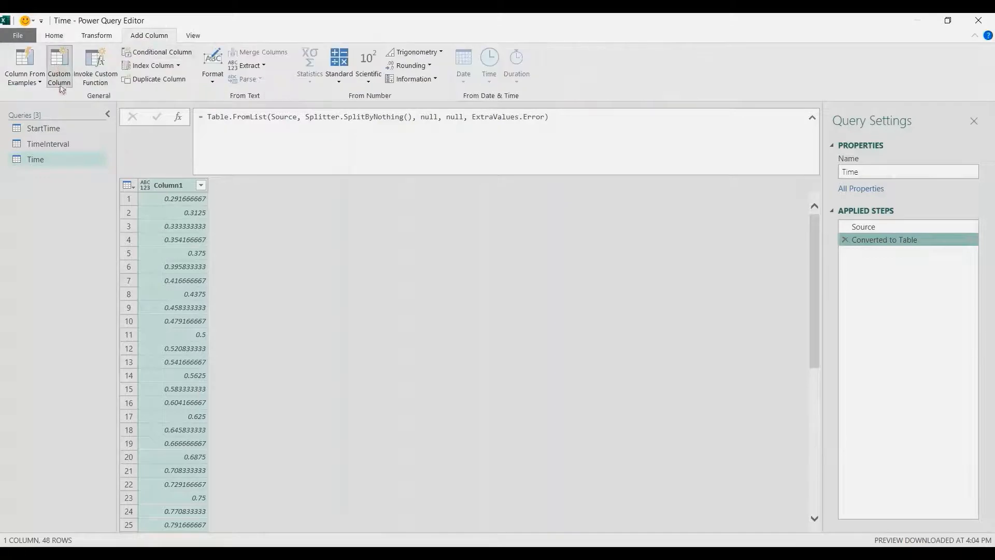
double_click(329, 216)
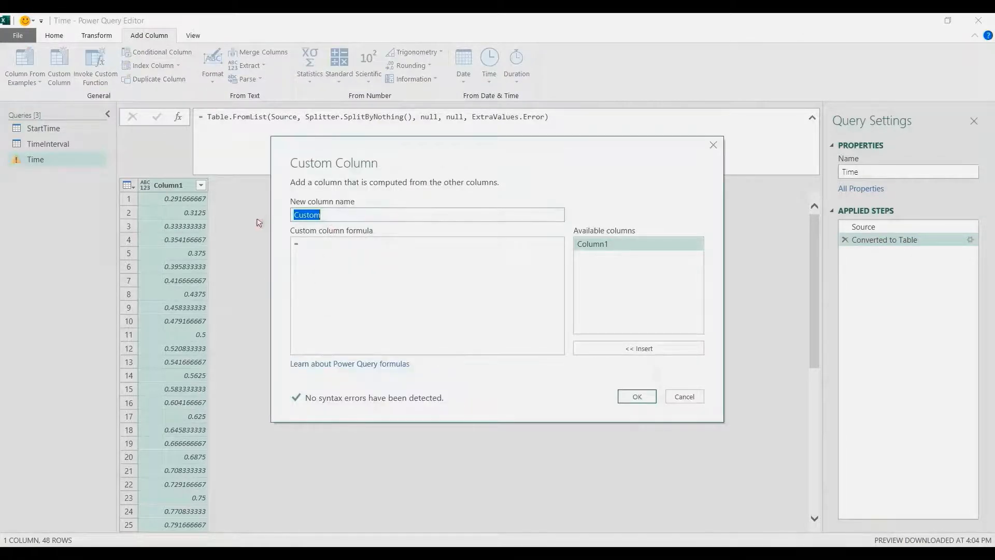
type("Start Time")
key("Tab")
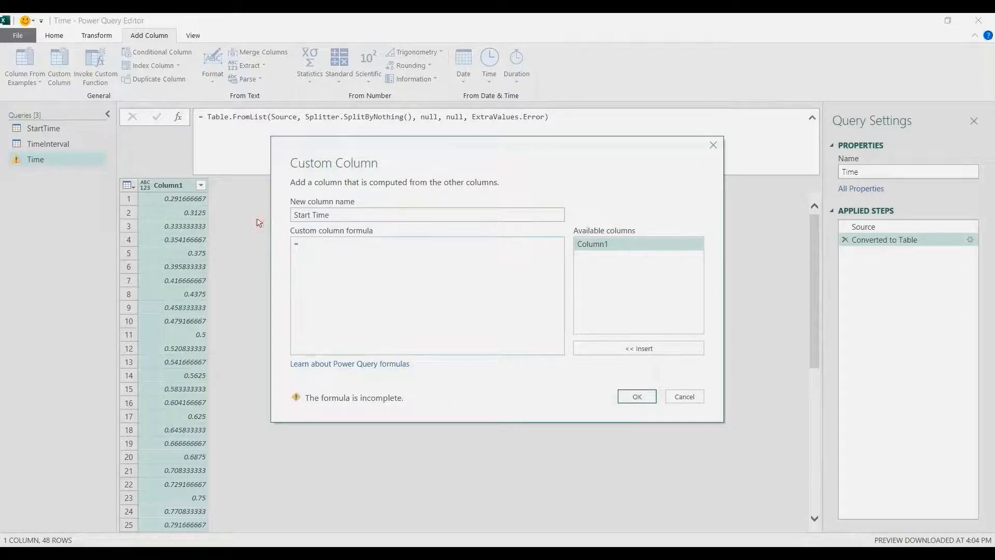
Enter the formula if [Column1] < 1 then [Column1] else [Column1] -1 and create the Start Time column.
type("if")
double_click(621, 245)
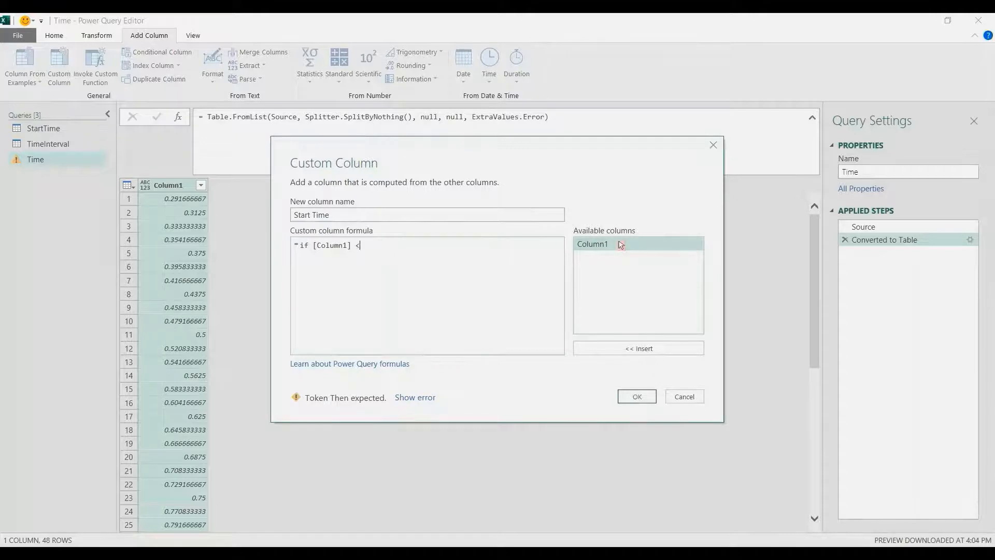
type("< 1 then")
double_click(621, 244)
type("else")
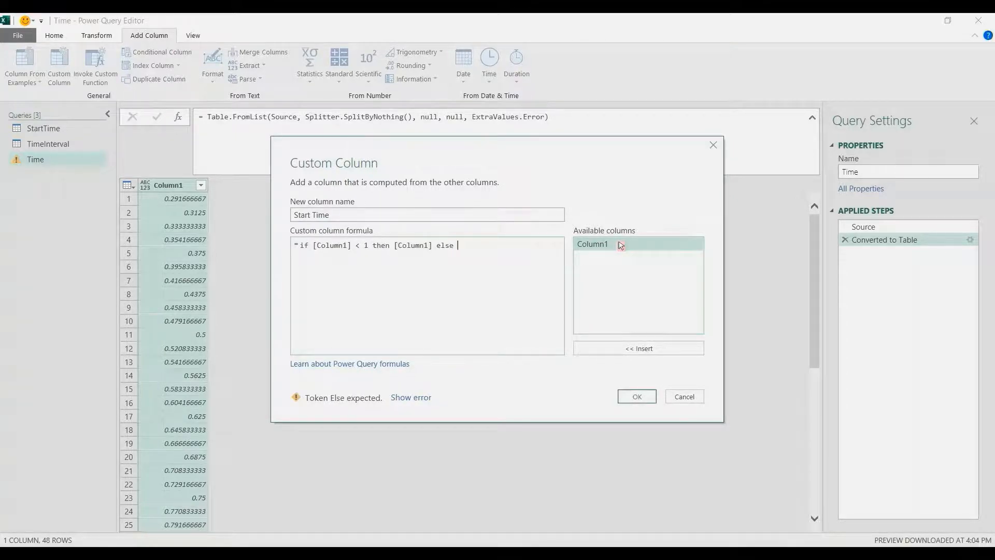
double_click(621, 244)
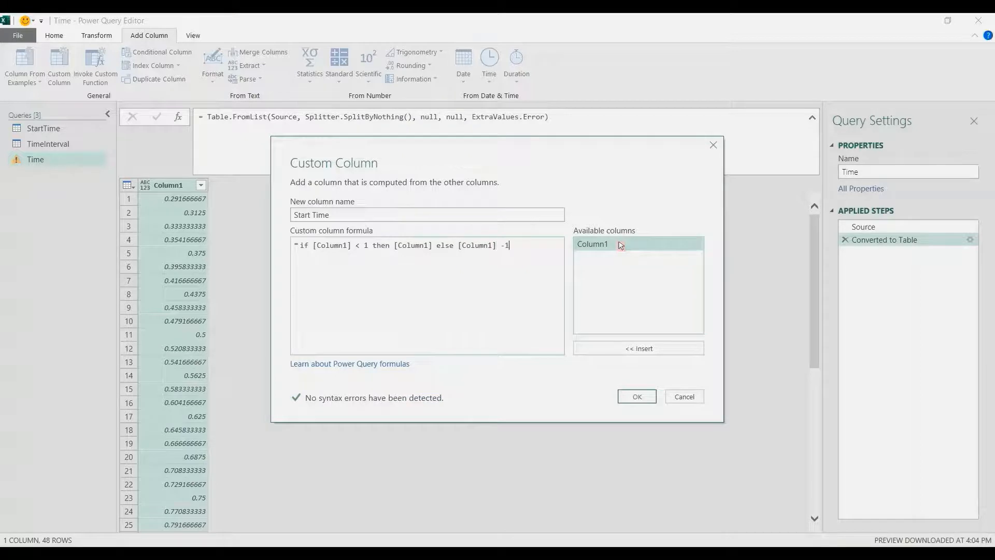
key("Return")
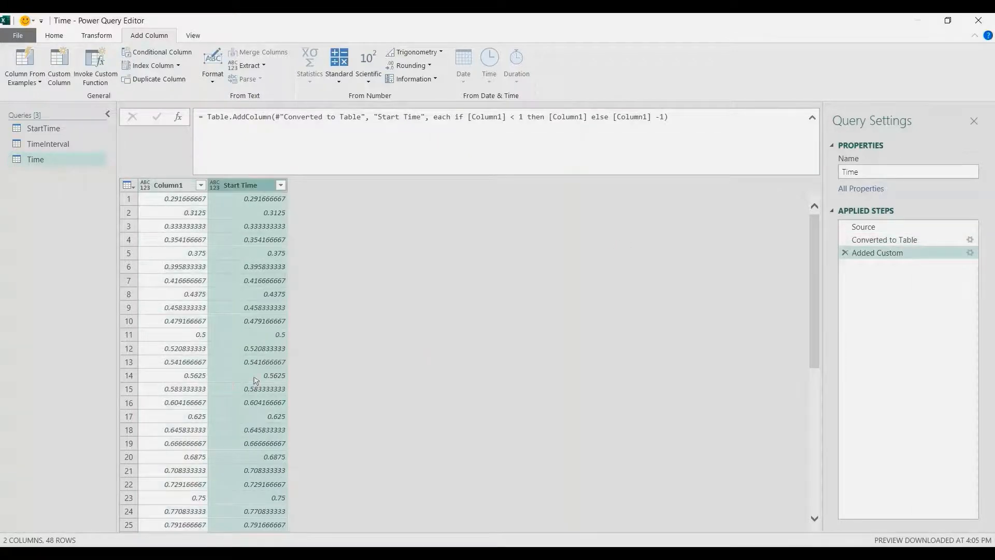
Check the Start Time values across the rows and set that column's data type to Time.
scroll(256, 381, "down", 8)
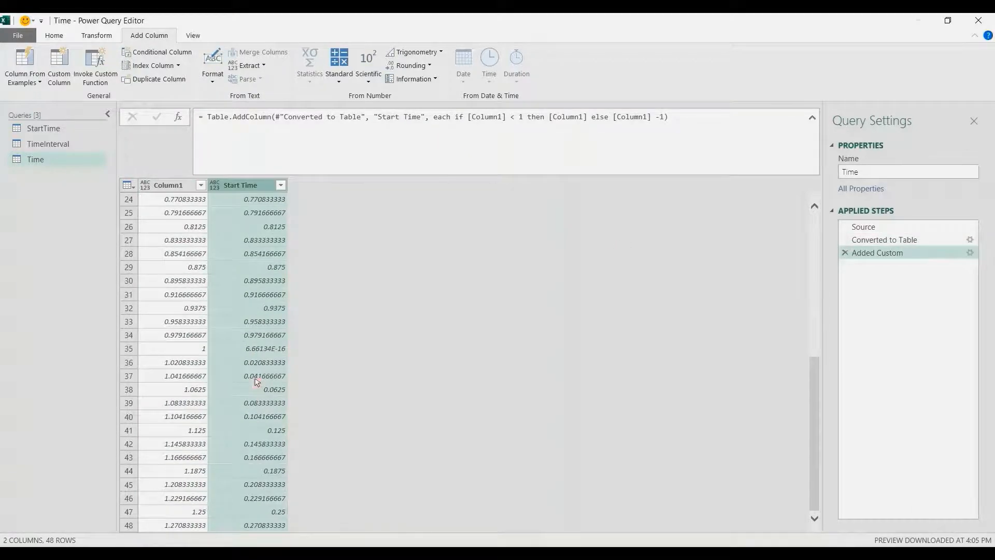
scroll(256, 382, "up", 8)
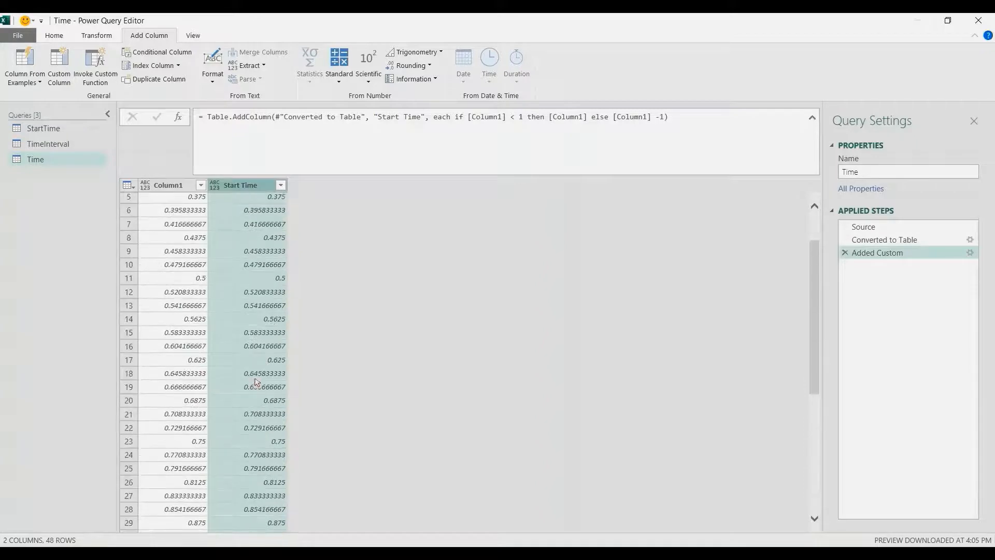
left_click(220, 187)
left_click(241, 270)
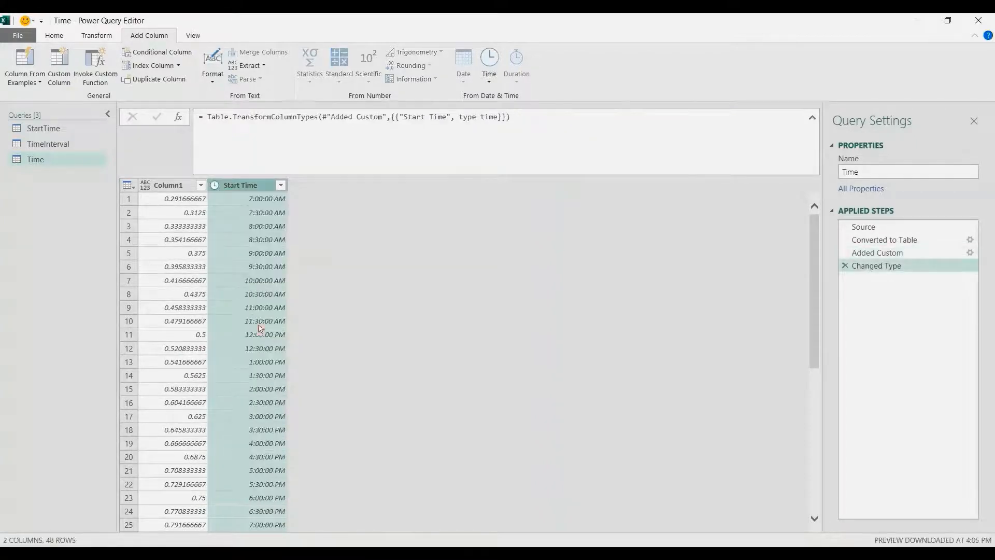
Check the Start Time rows, remove that column's type change, and add an index column starting from 0.
scroll(260, 329, "down", 8)
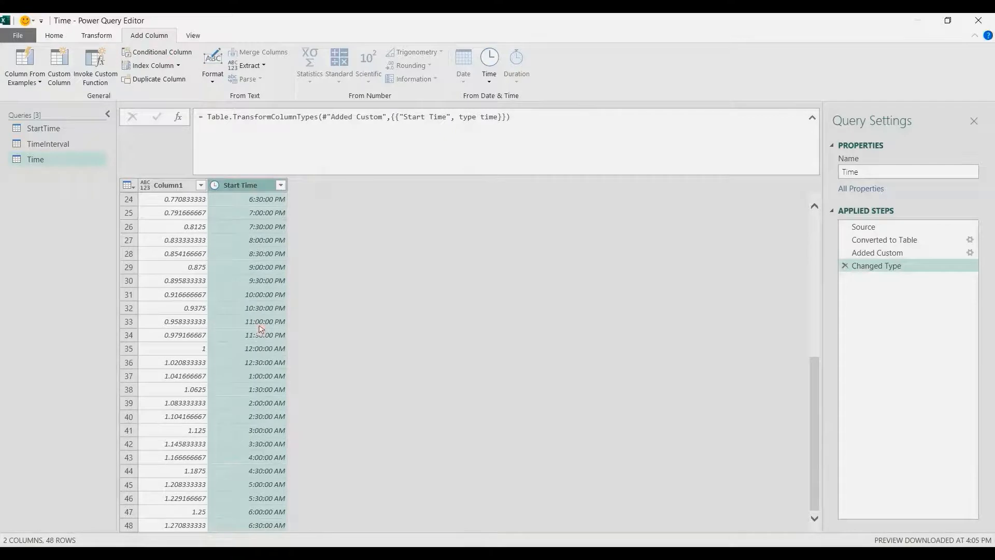
scroll(261, 329, "up", 8)
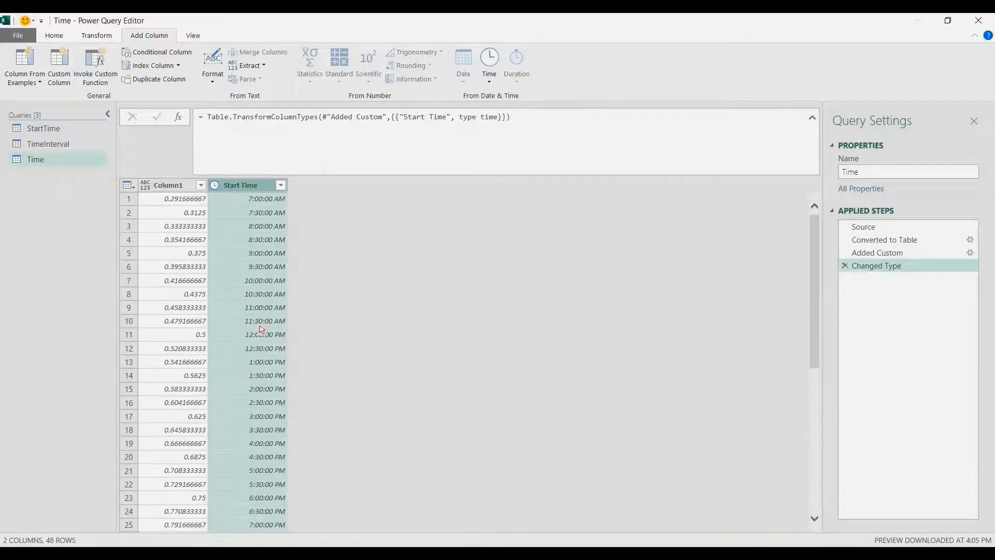
left_click(846, 268)
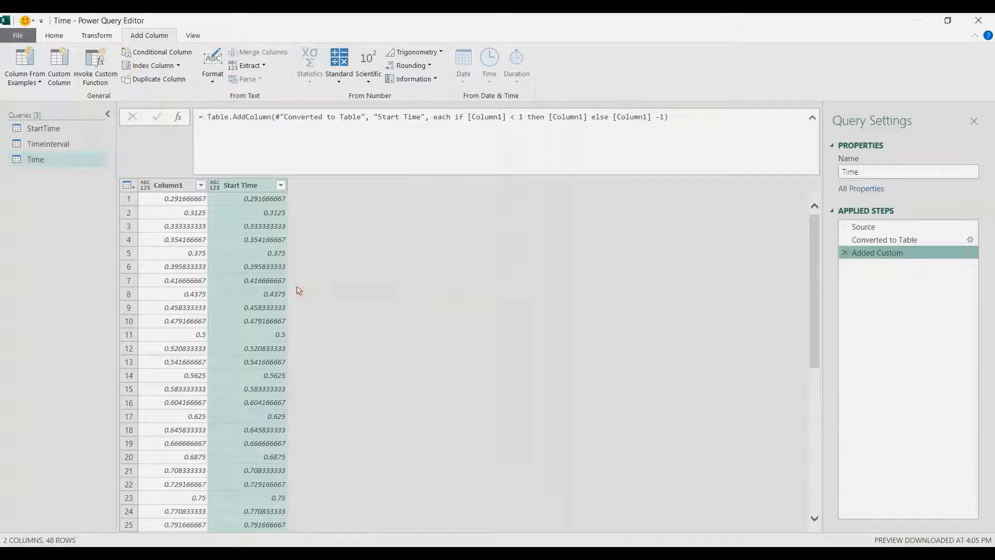
left_click(179, 66)
left_click(174, 82)
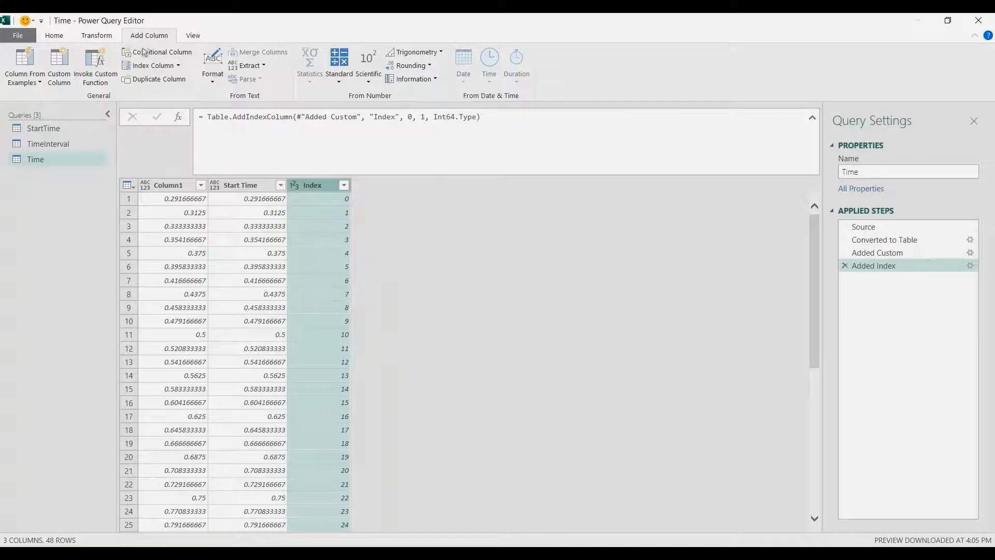
Add a custom column with the formula #"Added Custom" [Start Time] {[Index] + 1} to fetch the following row's start time.
left_click(58, 66)
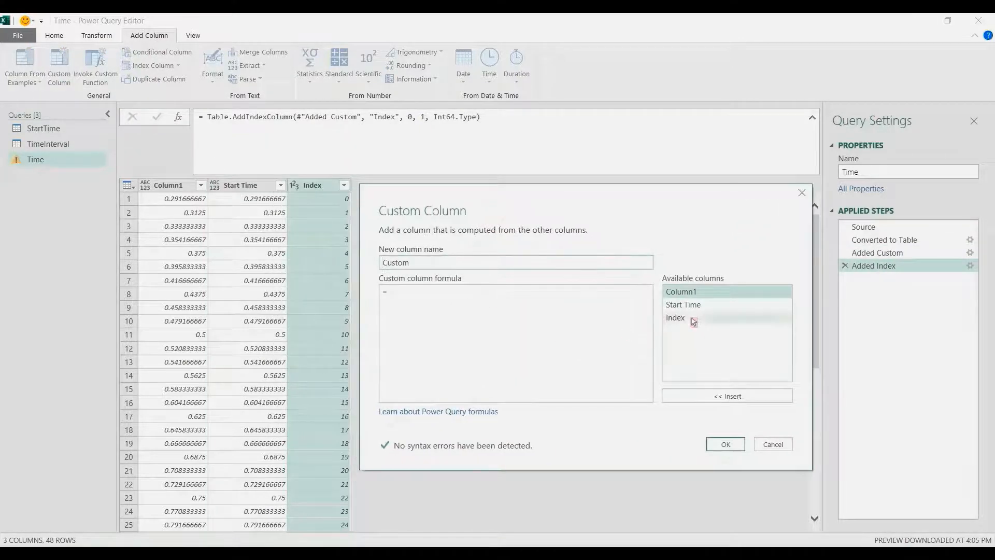
left_click(433, 311)
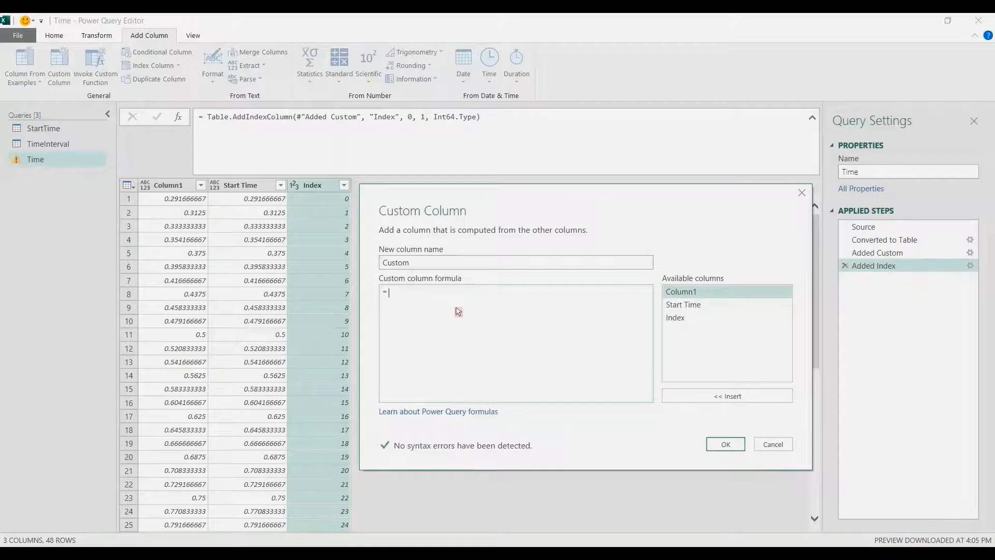
type("#")
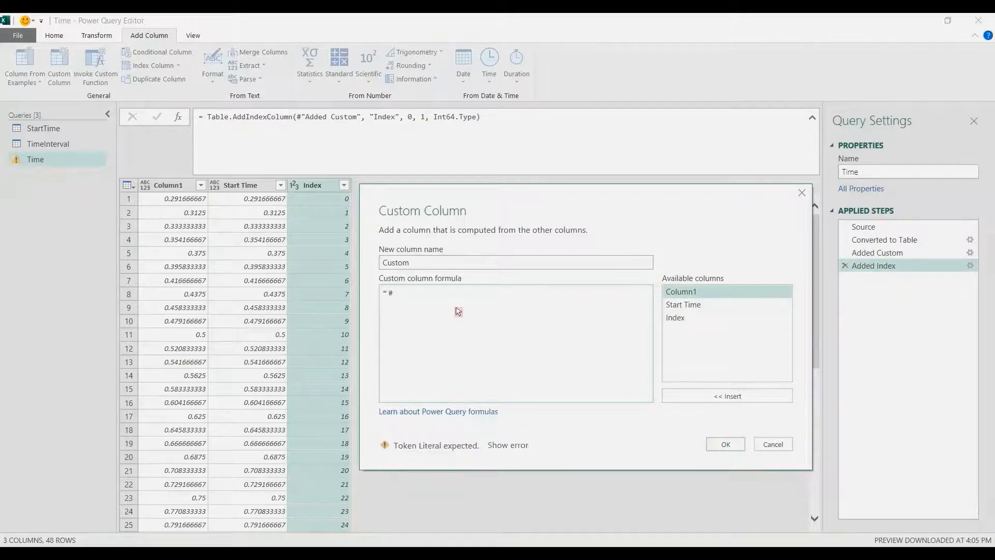
type("\"Added Custo")
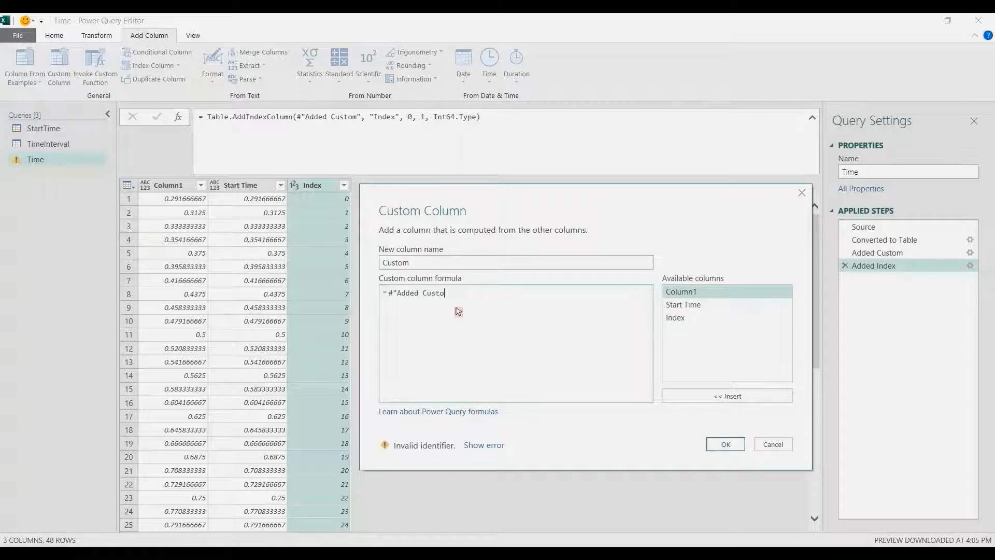
type("m\" [")
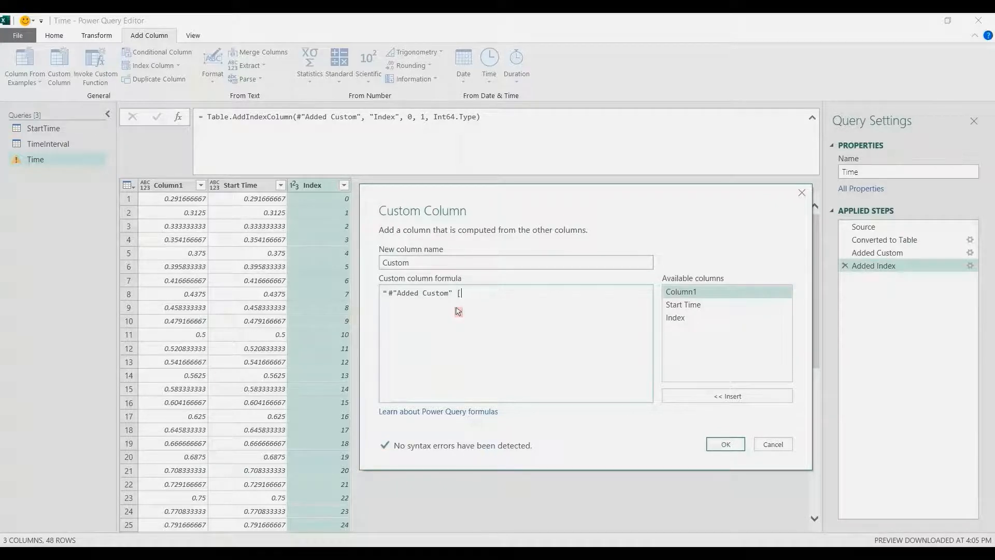
type("St")
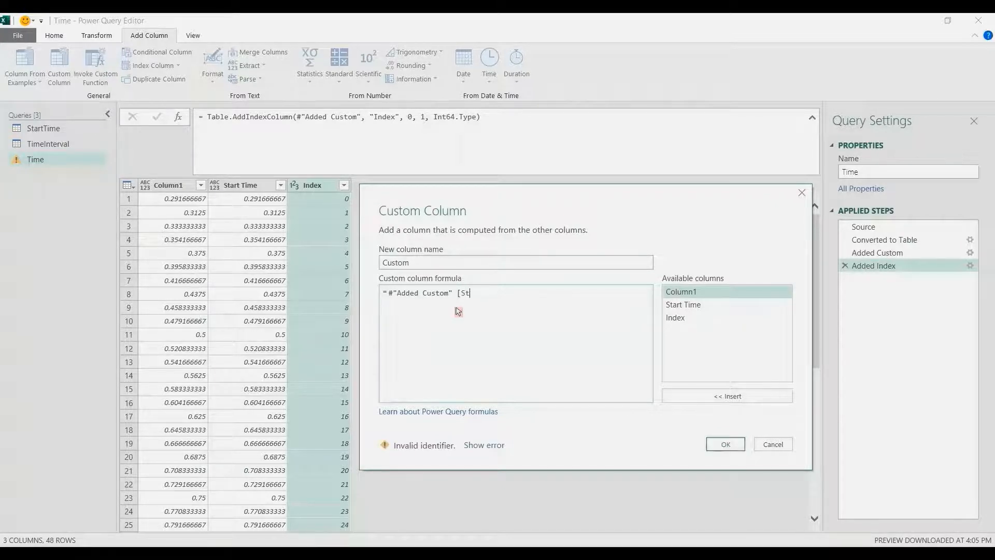
type("art Time] ")
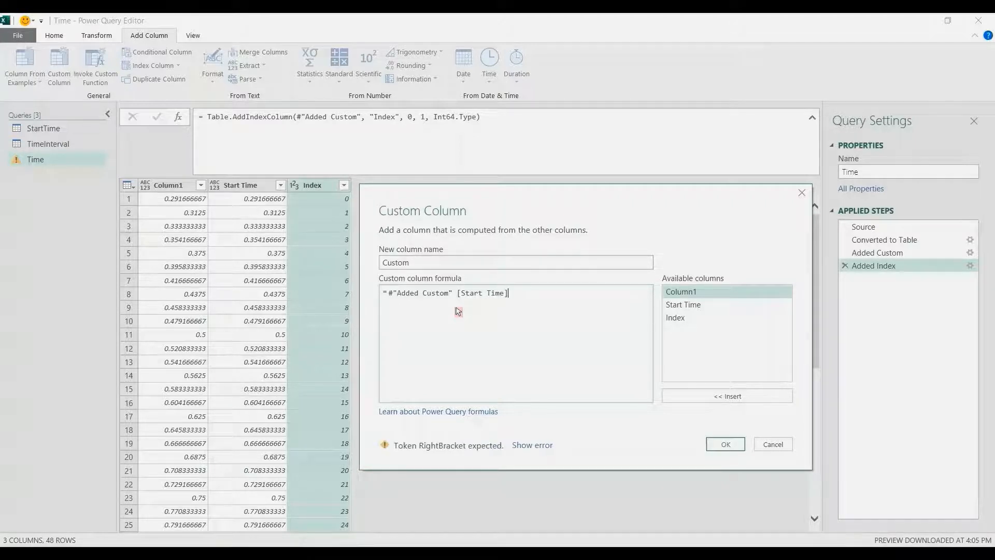
type("{")
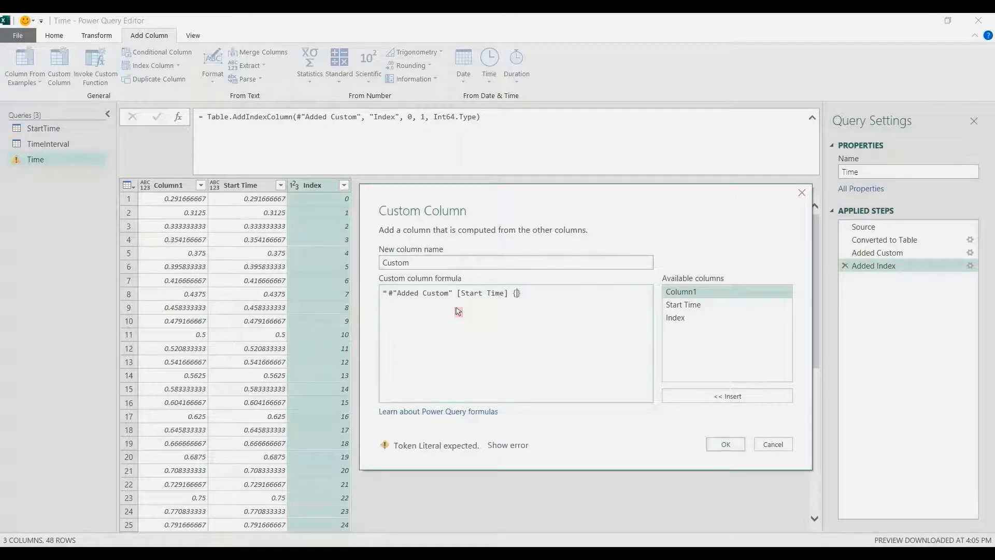
double_click(685, 320)
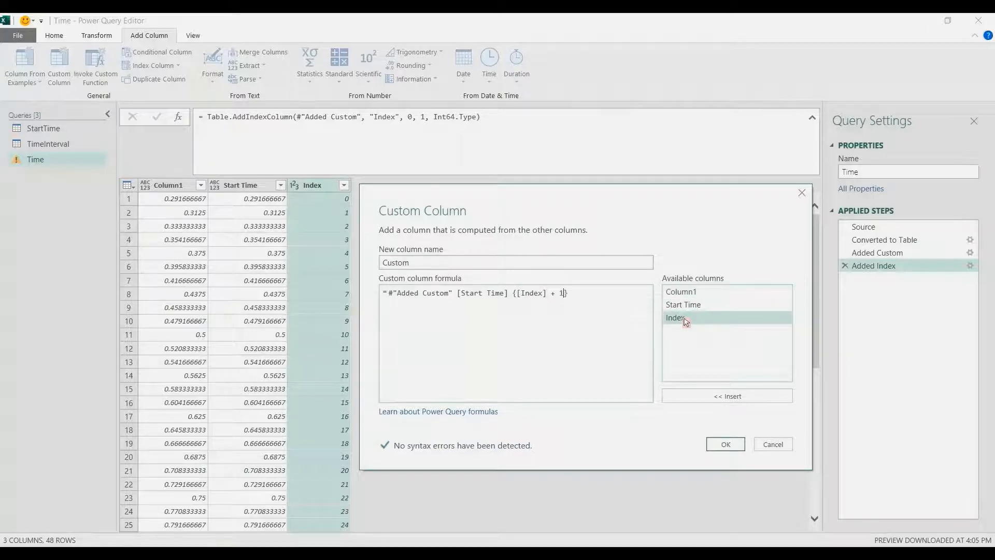
key("Return")
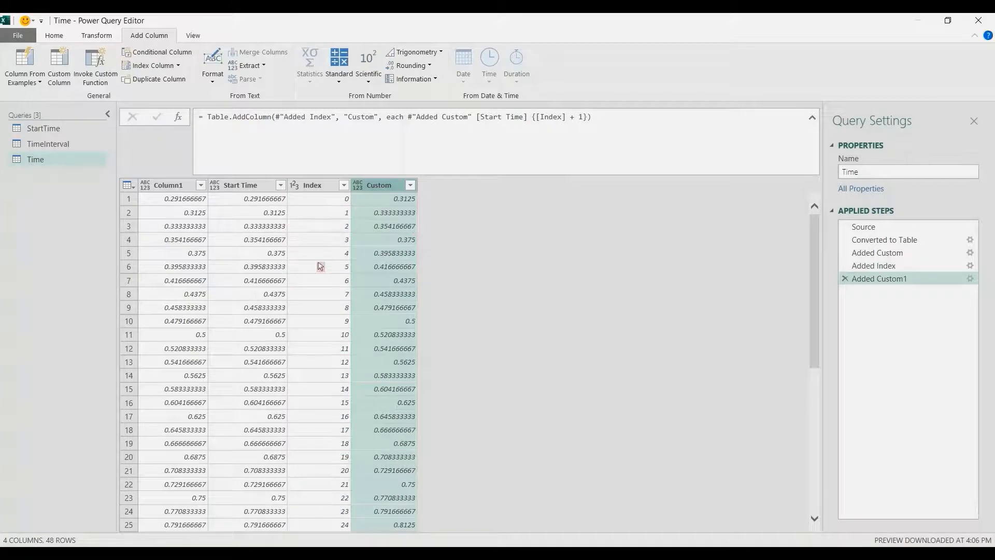
Edit the Custom column's formula, putting try before the expression and adding otherwise #"Added Custom" [Start Time] {[Index]} as the fallback.
scroll(340, 310, "down", 8)
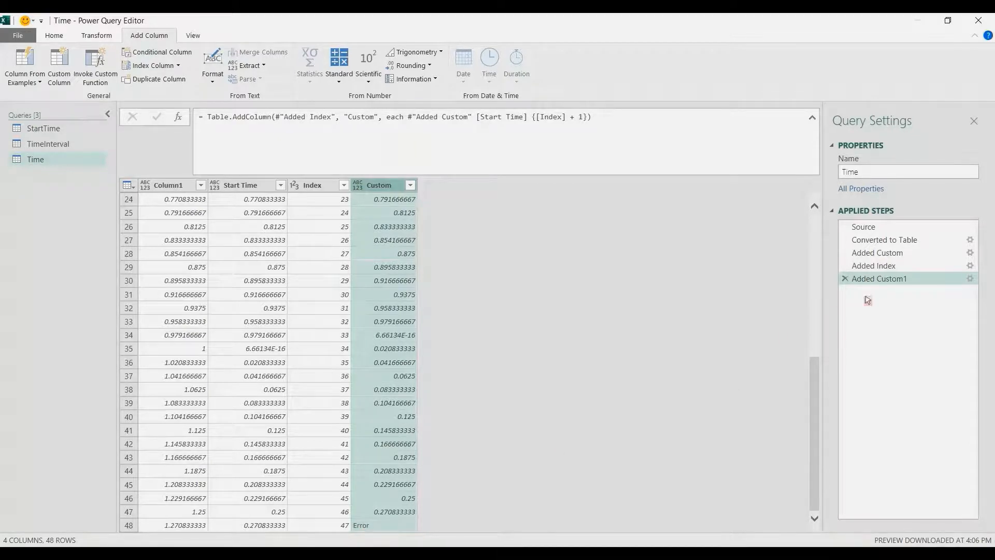
left_click(899, 283)
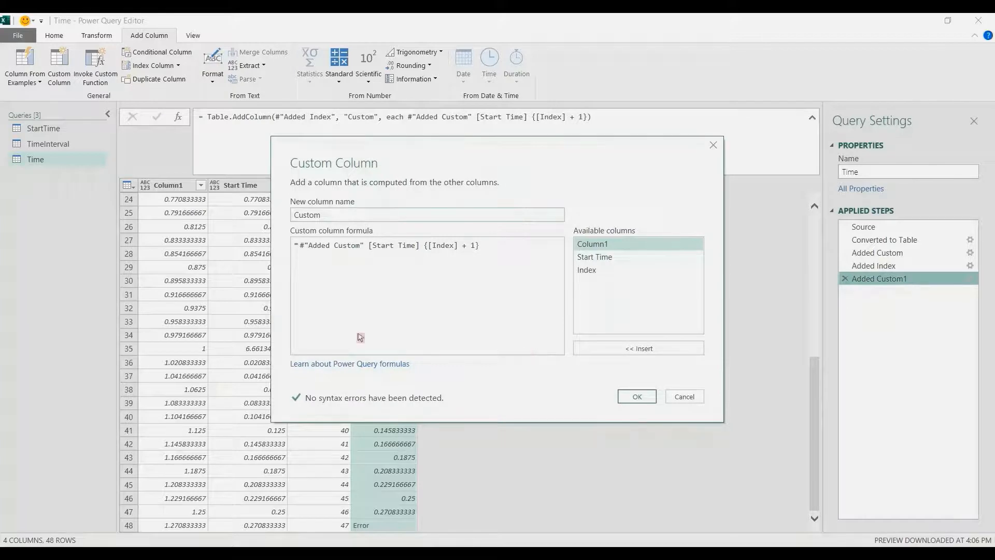
left_click(305, 247)
type("try")
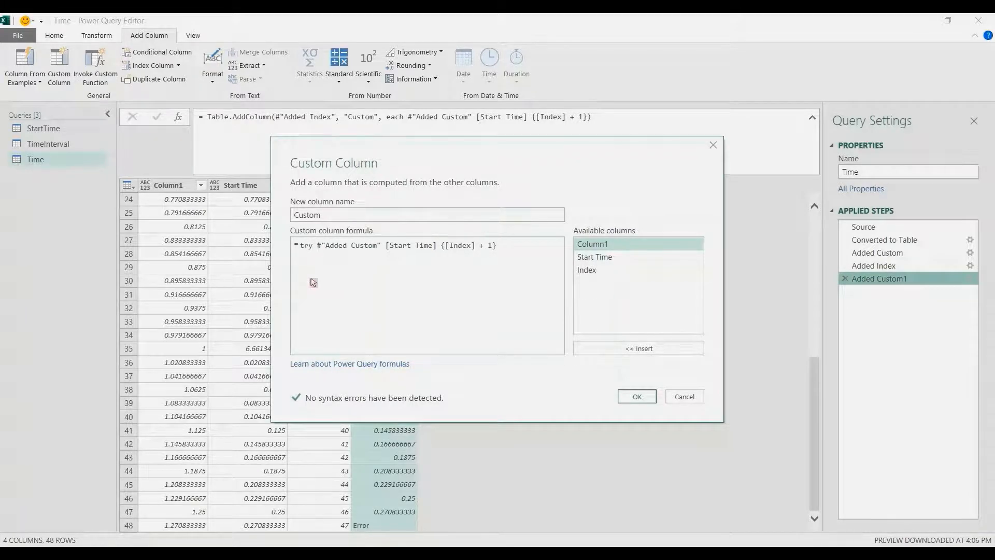
left_click(498, 246, "shift")
key("ctrl+c")
left_click(529, 251)
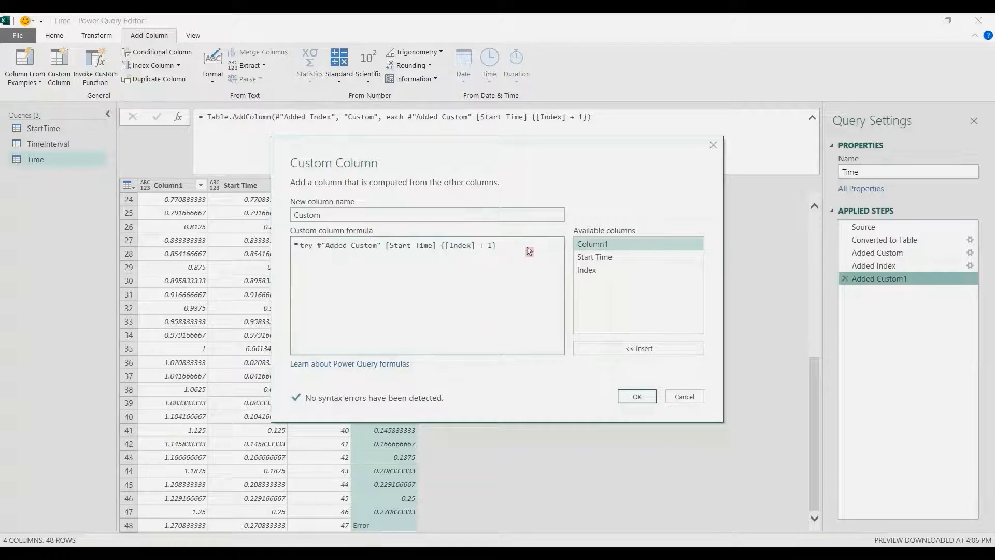
type("other")
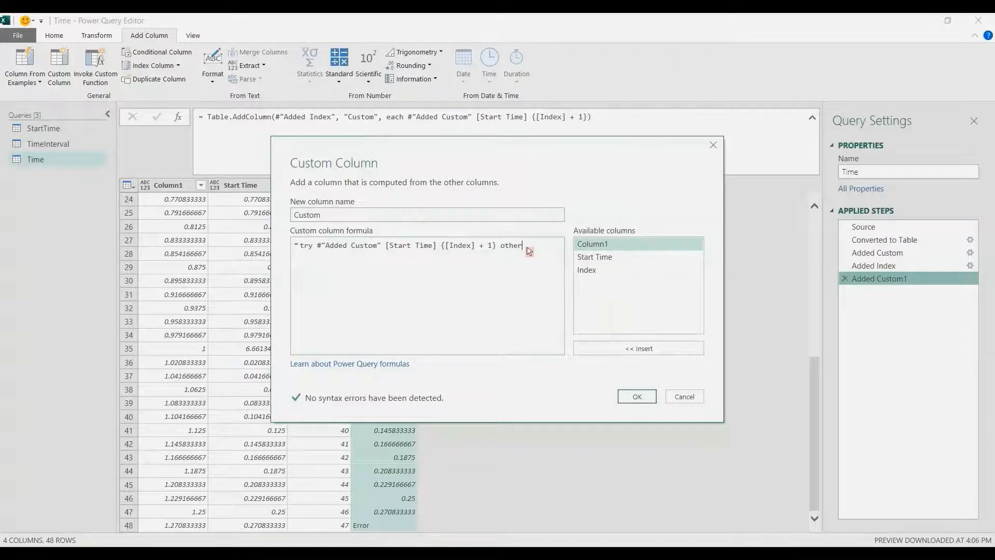
type("wise")
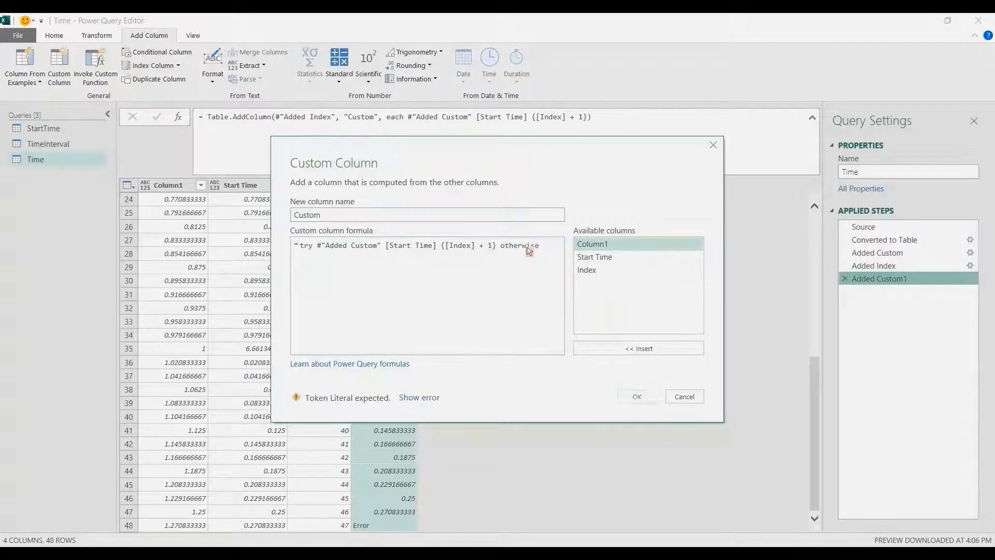
key("ctrl+v")
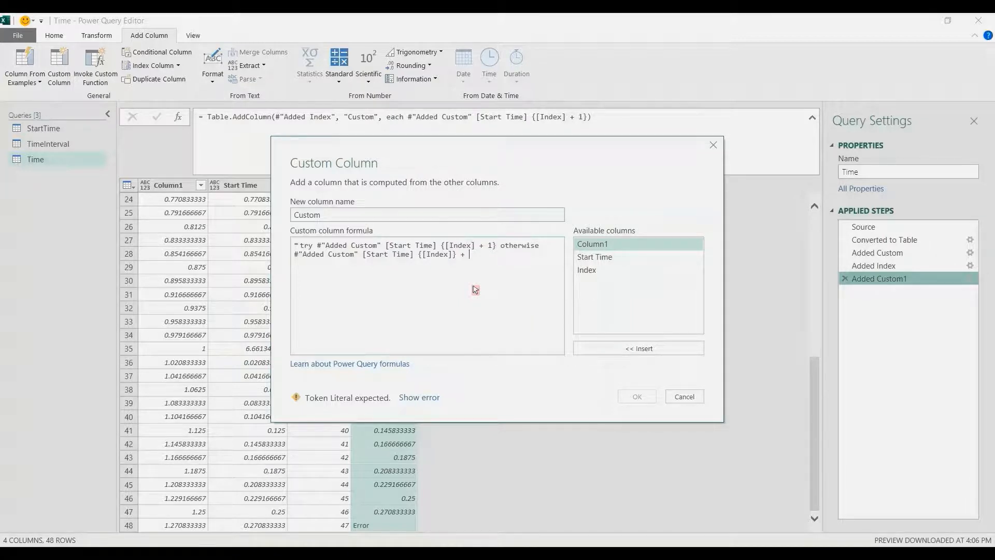
Add (1/24/60)*TimeInterval[Interval]{0} to the fallback expression, apply the formula, and check the last rows.
type("(1")
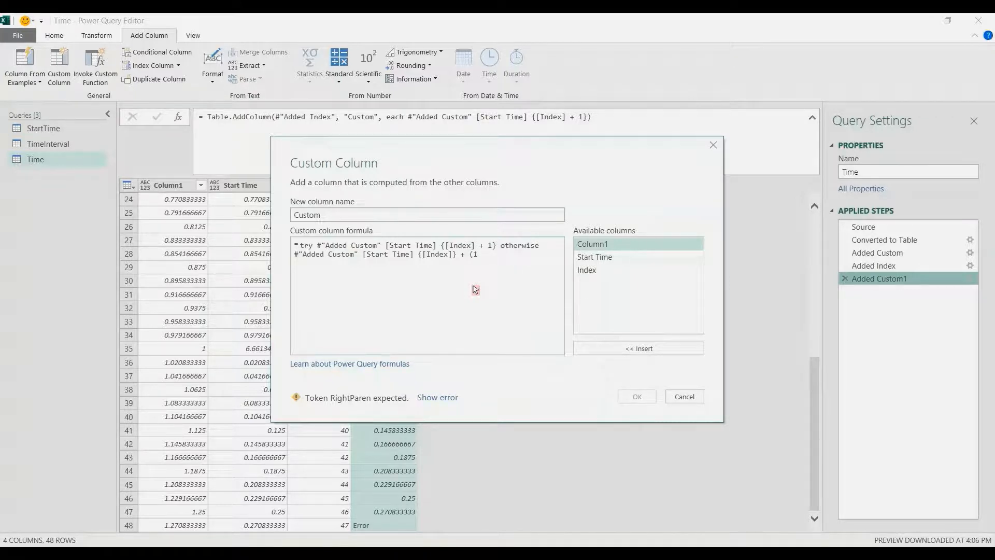
type("/24/60")
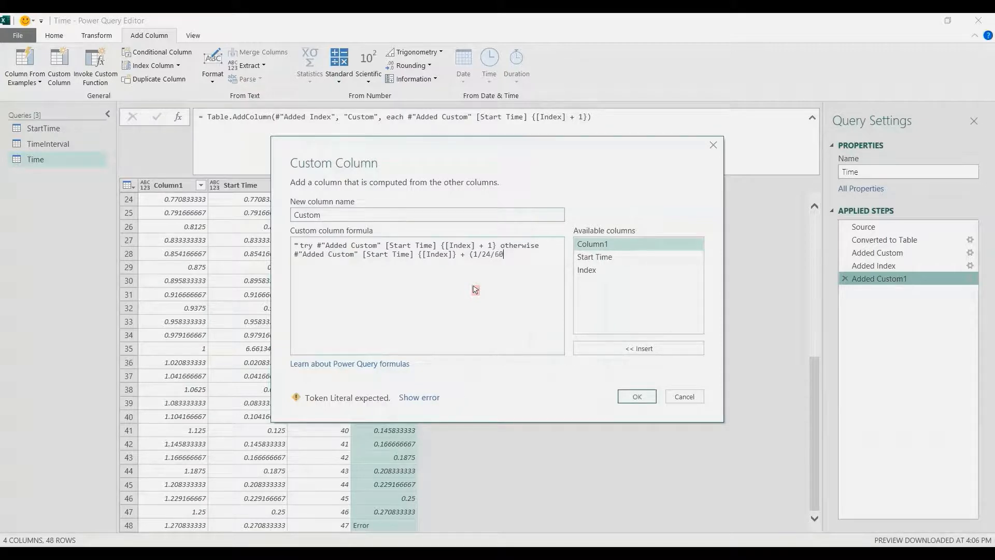
type(")*TimeInt")
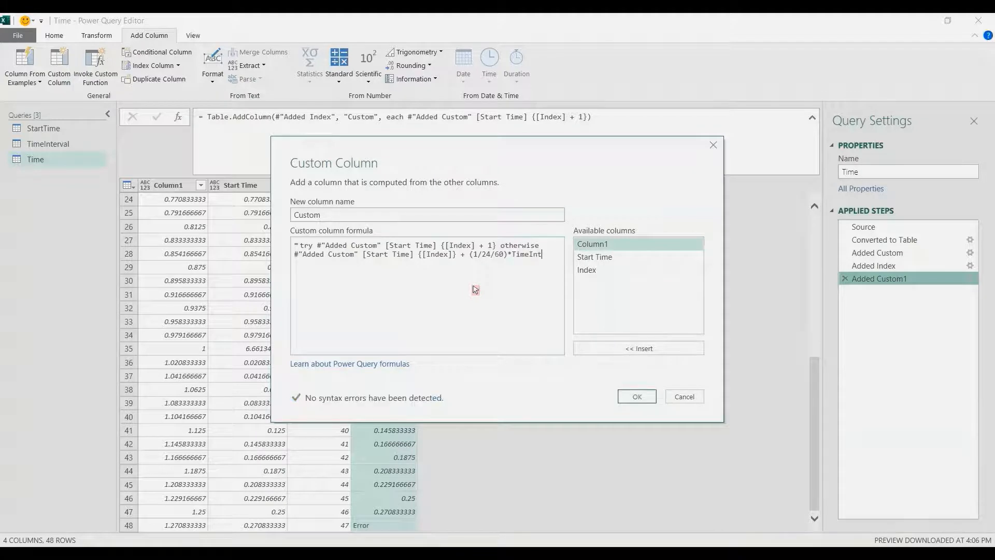
type("erval[Interva")
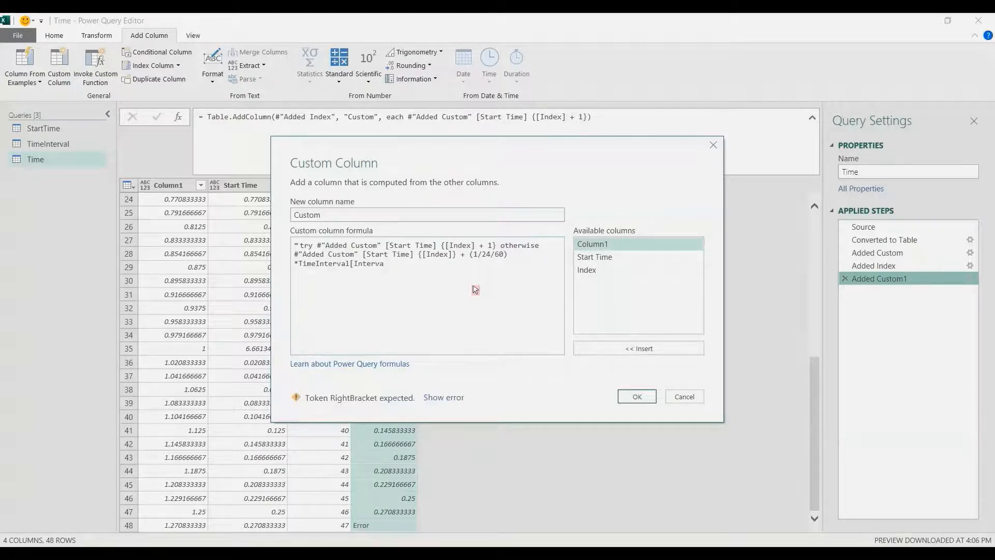
type(";]{0")
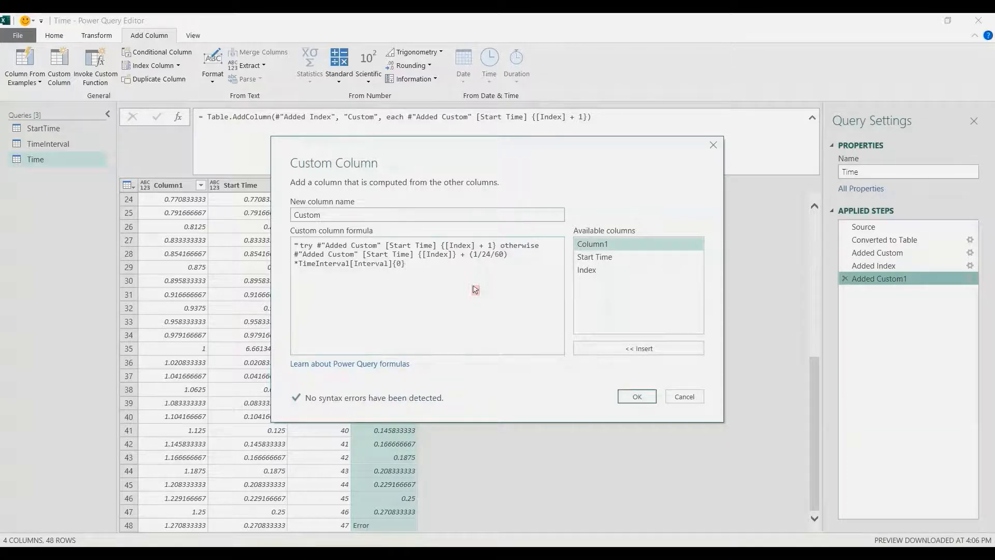
key("Return")
scroll(476, 289, "down", 6)
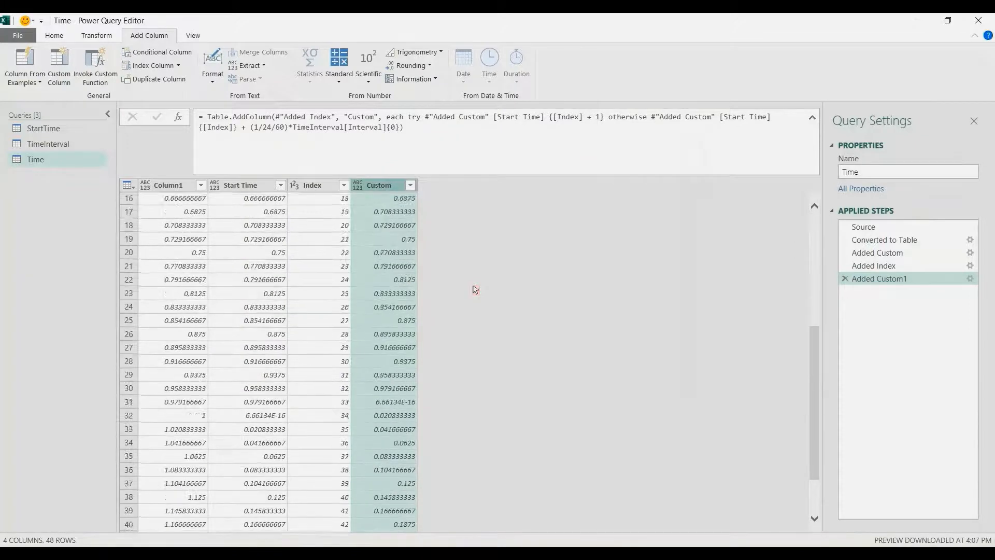
scroll(476, 290, "down", 2)
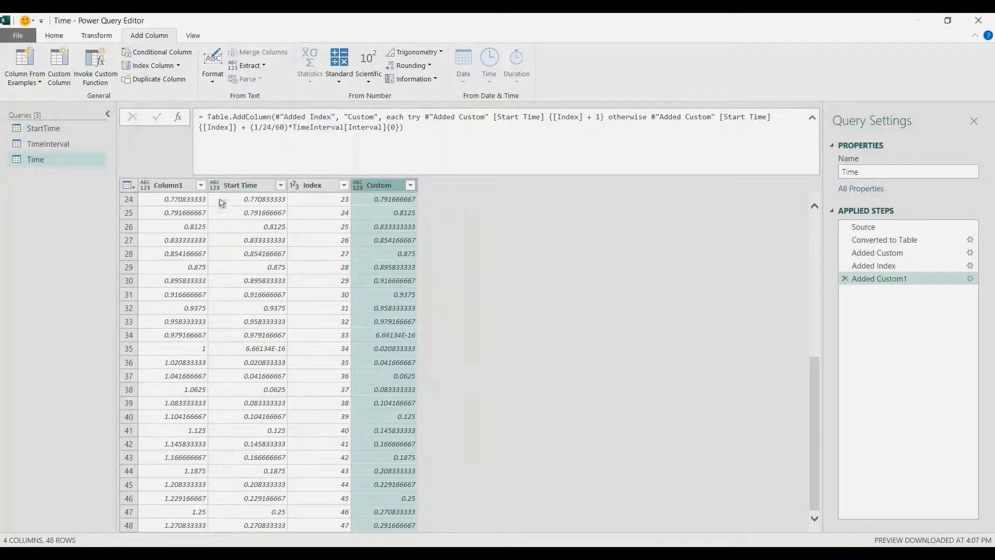
Begin another custom column in the Time query and name it End Time.
left_click(59, 66)
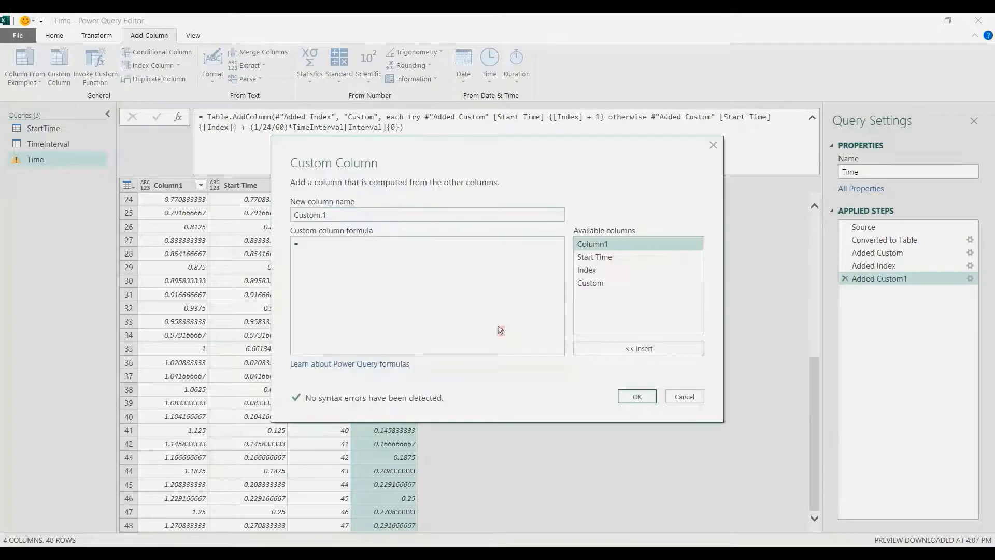
left_click_drag(361, 218, 270, 217)
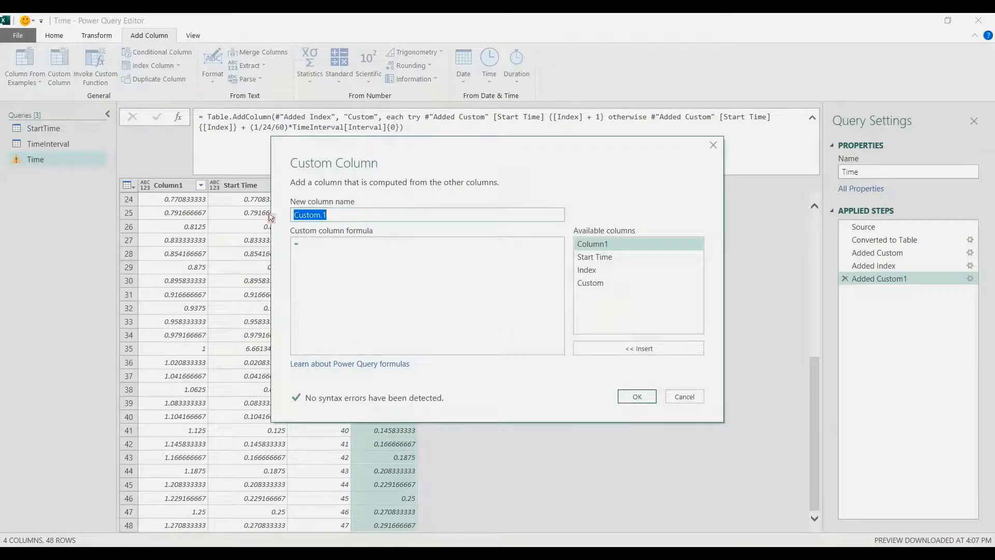
type("End Time")
key("Tab")
Begin the End Time column's formula with the condition if [Custom] < 1.
type("if")
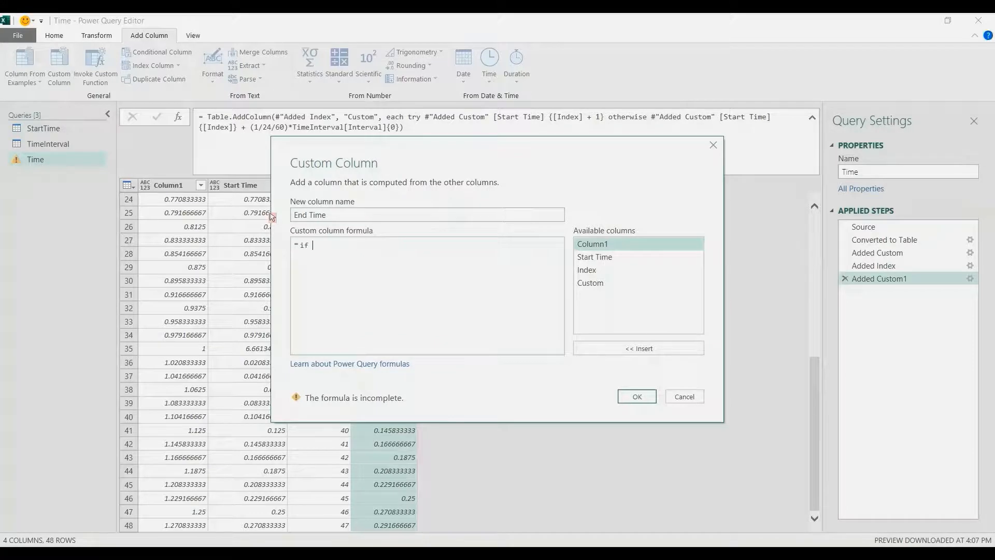
left_click(611, 287)
double_click(611, 287)
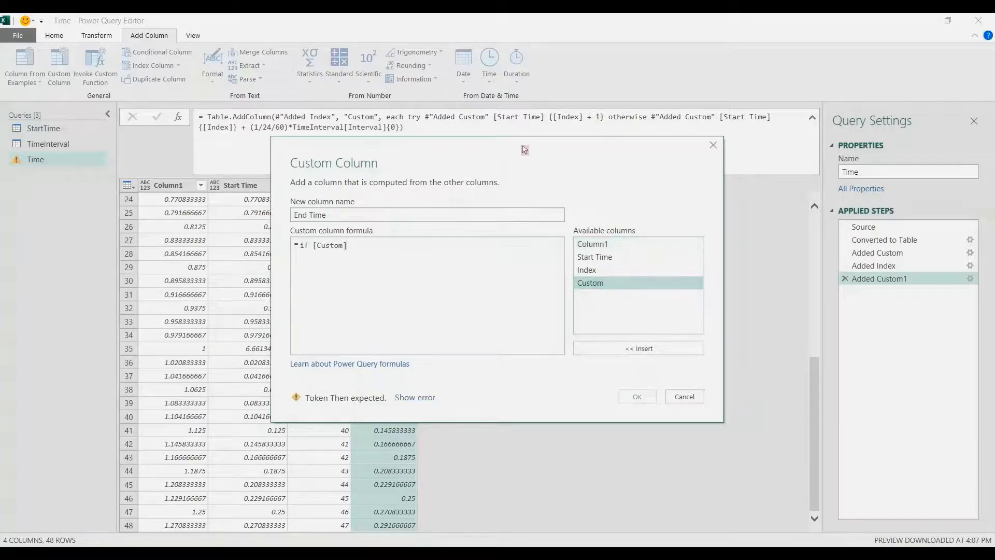
left_click_drag(523, 148, 519, 275)
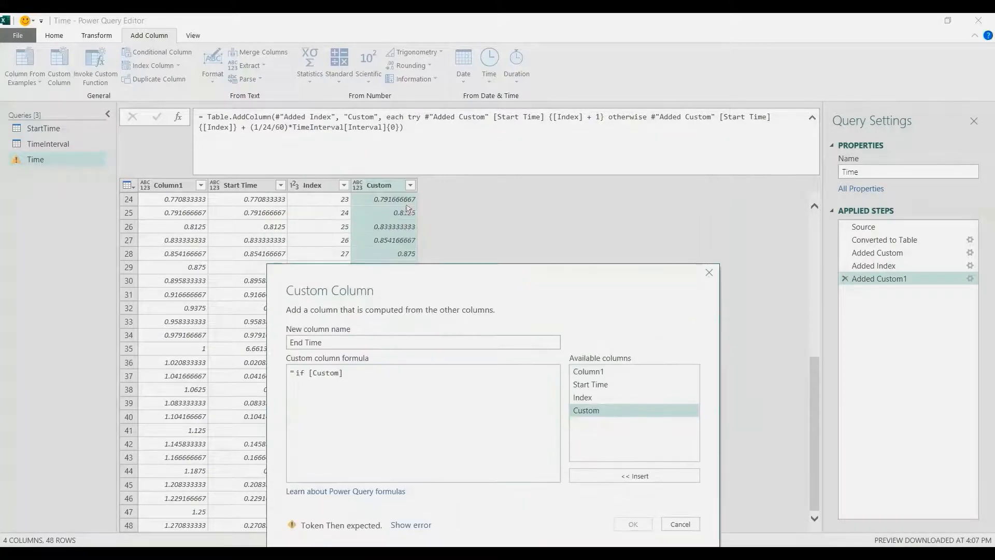
left_click(439, 393)
type("< 1 ")
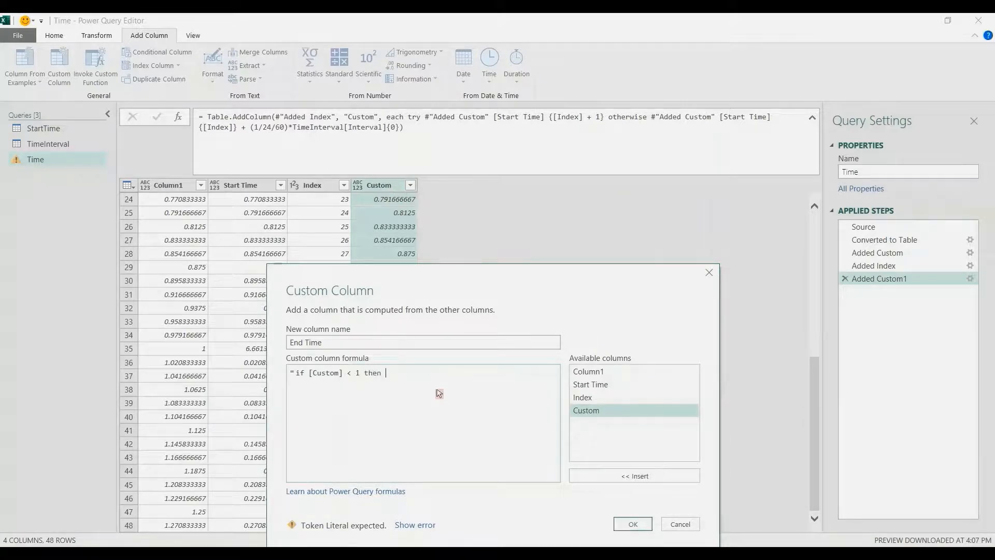
Complete the End Time formula with then [Custom] else [Custom] - 1, add the column, and check its rows.
type("then")
double_click(593, 412)
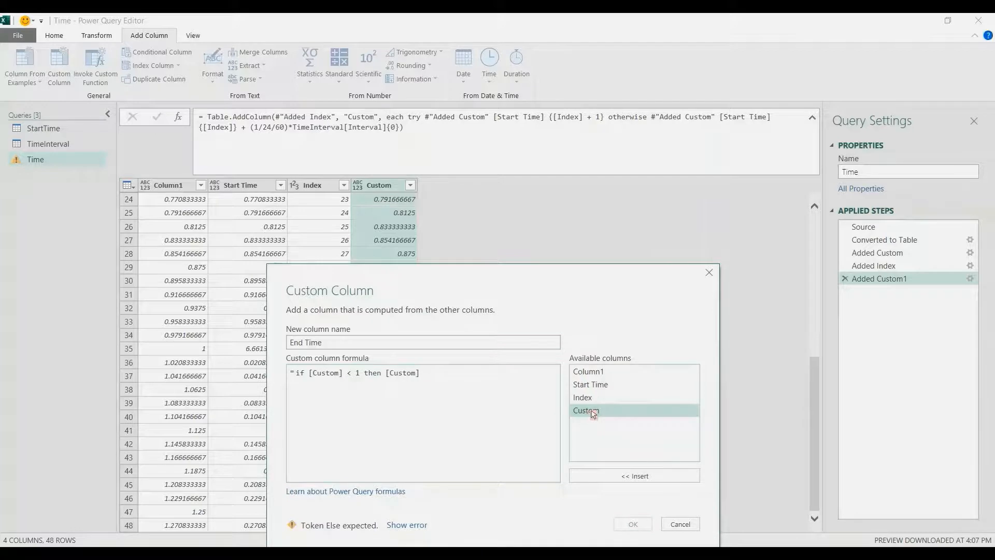
type("else")
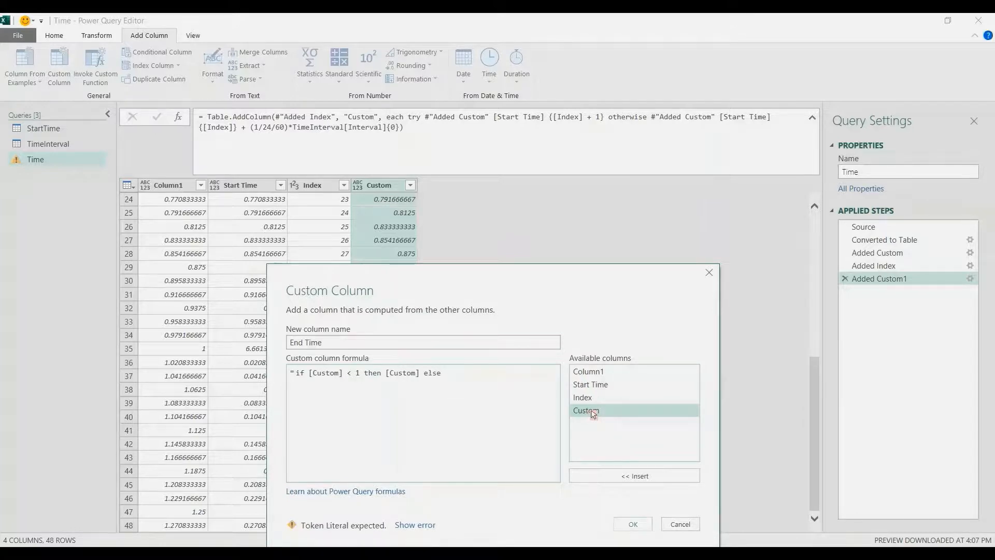
double_click(594, 413)
key("Return")
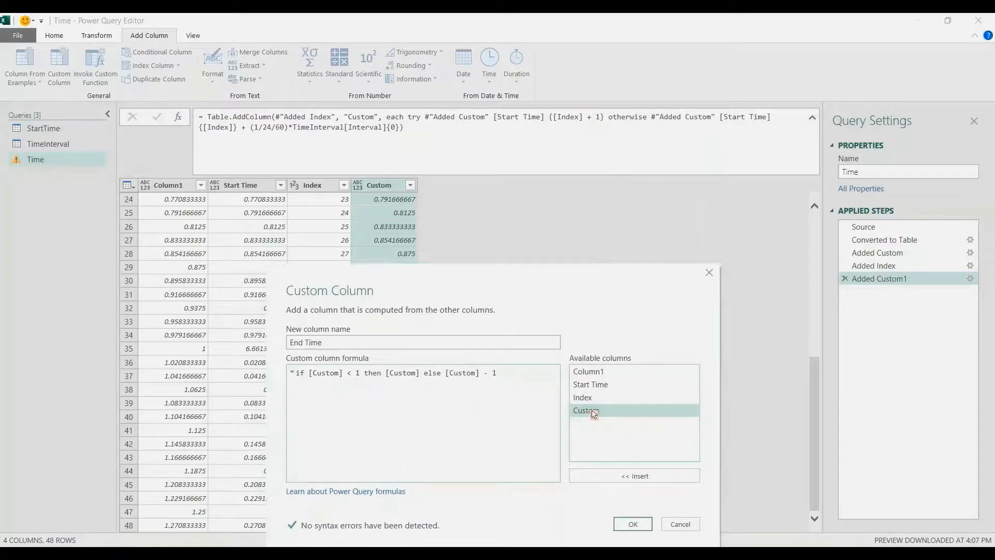
scroll(490, 349, "down", 5)
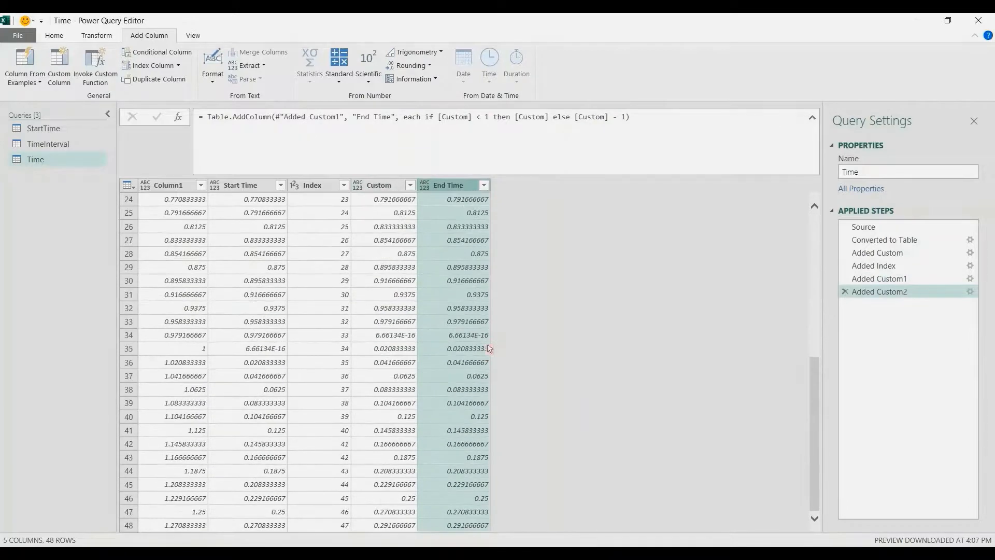
scroll(510, 356, "up", 5)
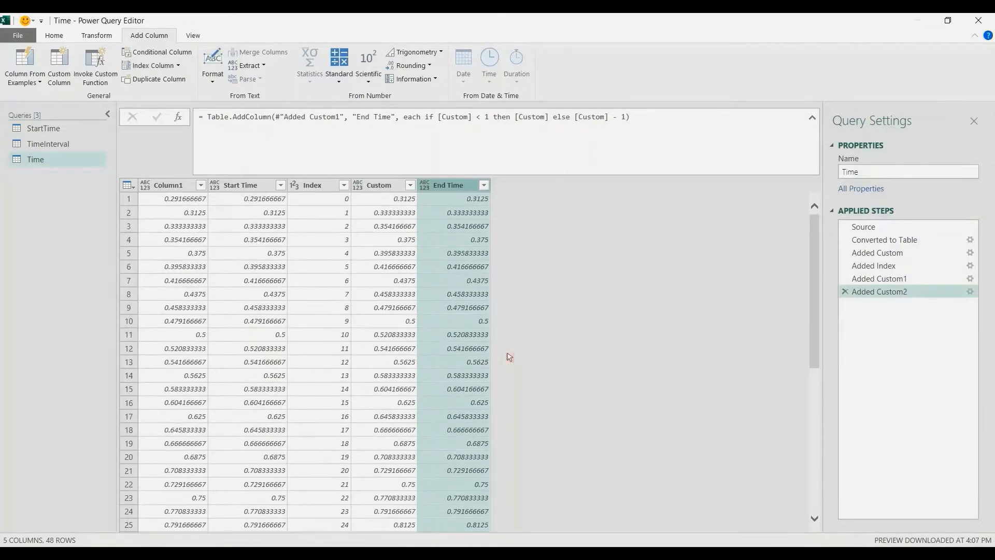
Remove the Column1, Index and Custom columns from the Time query.
left_click(169, 185)
left_click(319, 185, "ctrl")
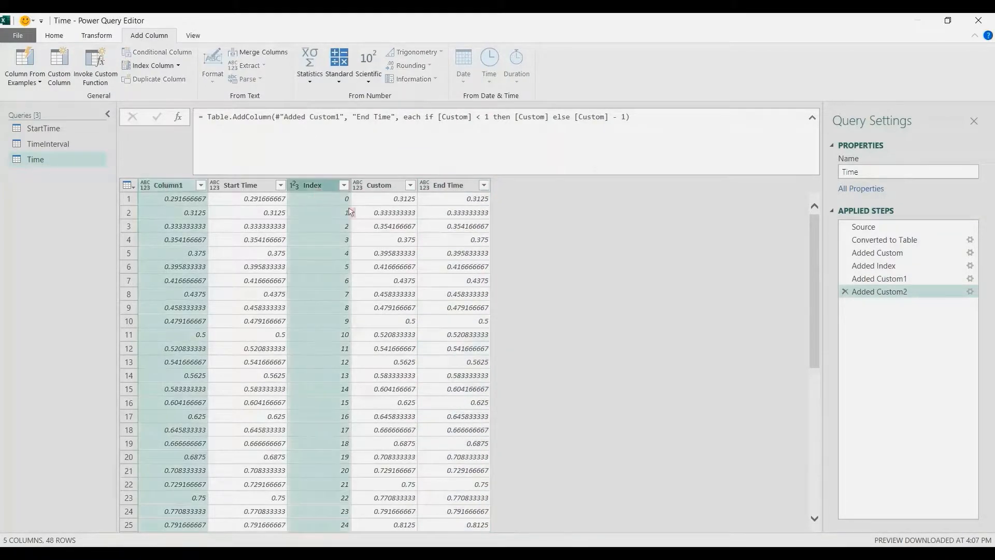
left_click(374, 186, "ctrl")
right_click(374, 186)
left_click(409, 210)
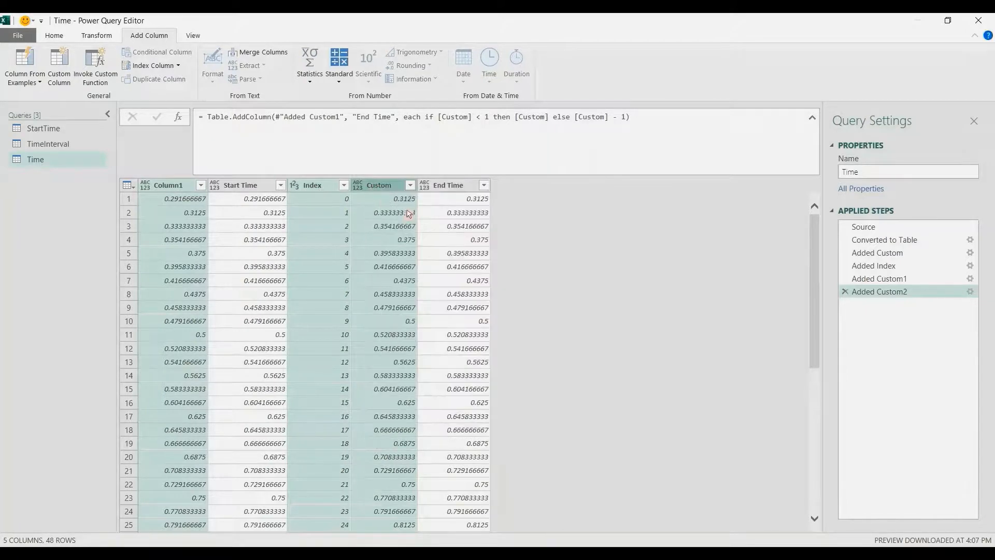
Change the data type of the Start Time and End Time columns to Time and check the rows.
left_click(146, 188)
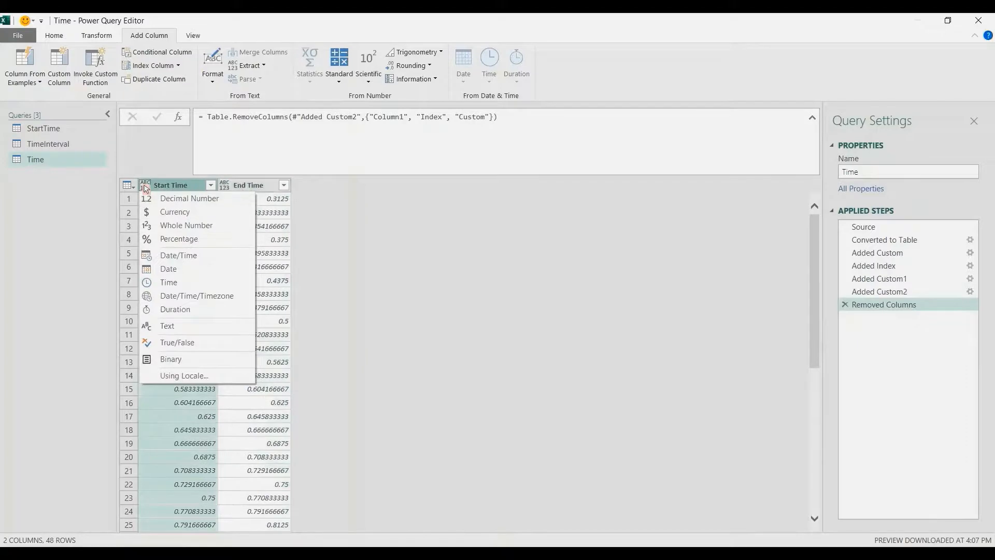
left_click(168, 282)
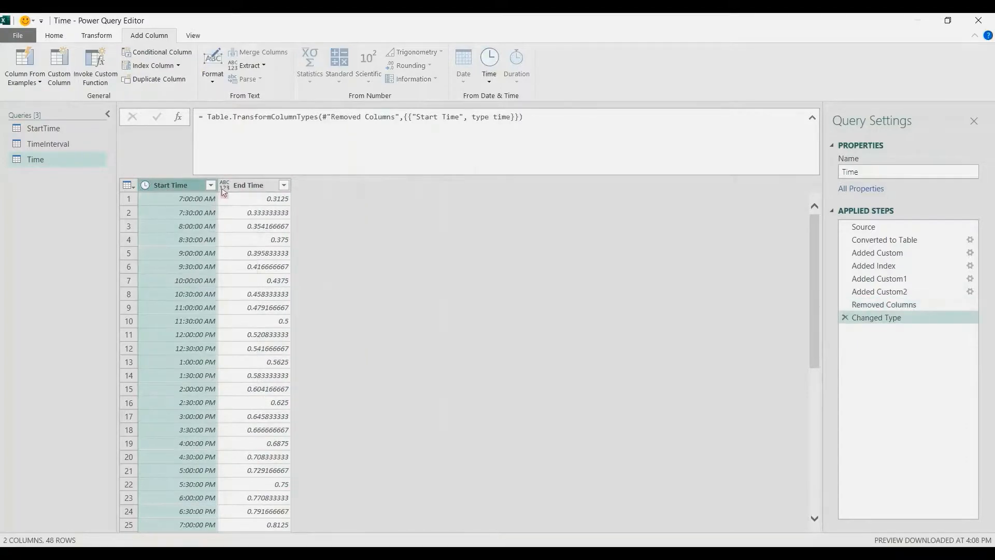
left_click(224, 188)
left_click(250, 284)
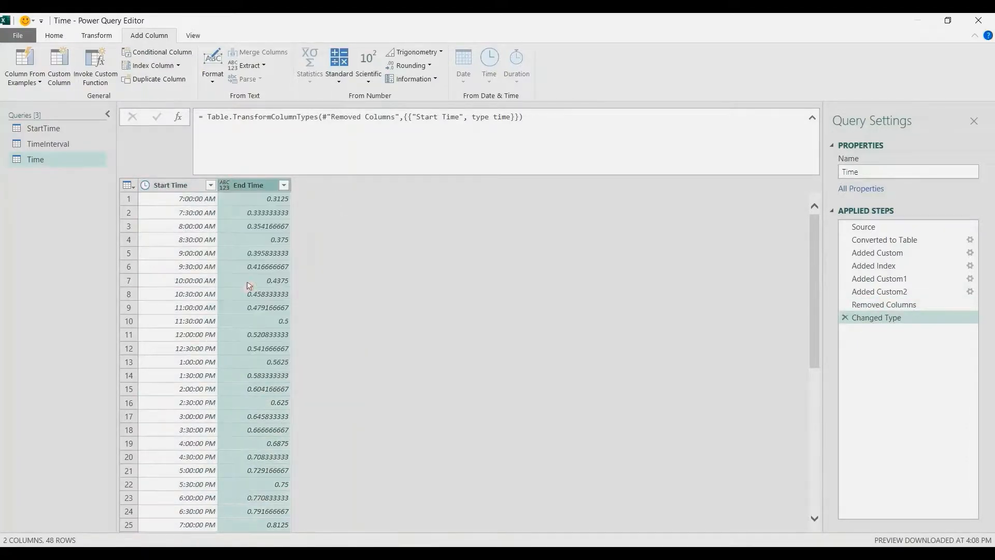
scroll(228, 248, "down", 8)
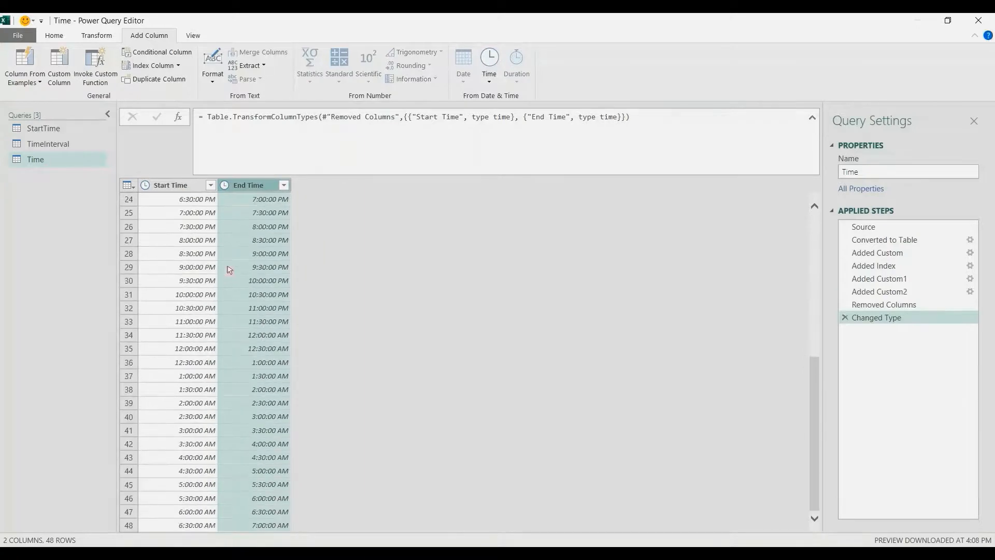
scroll(230, 270, "up", 8)
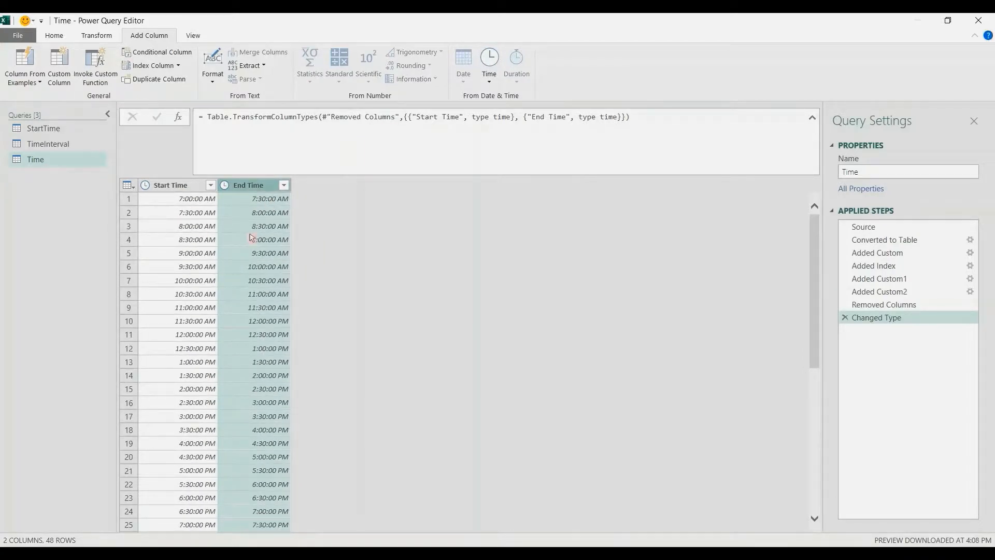
Close the query editor and load the Time query as a table into the existing worksheet at cell D9 of Sheet1.
left_click(56, 36)
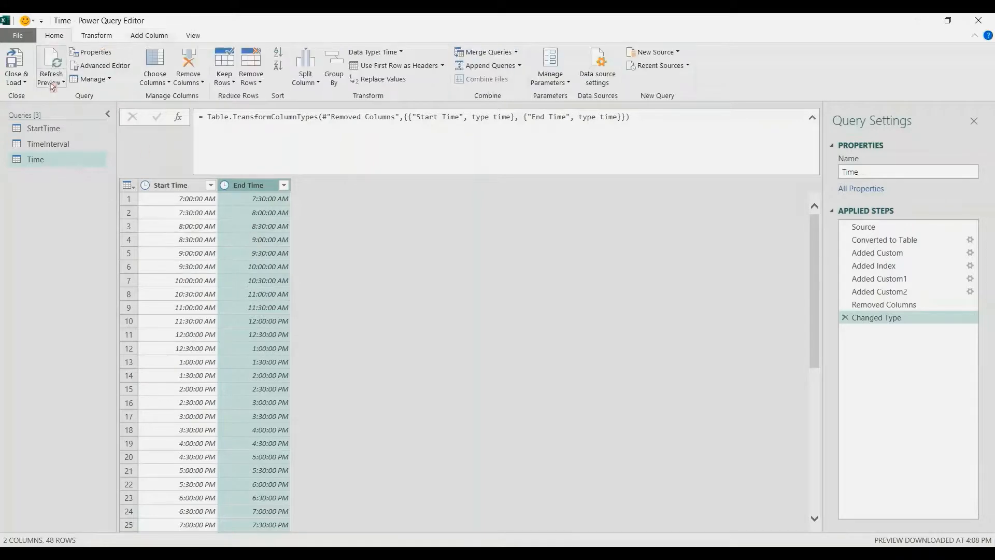
left_click(18, 85)
left_click(24, 99)
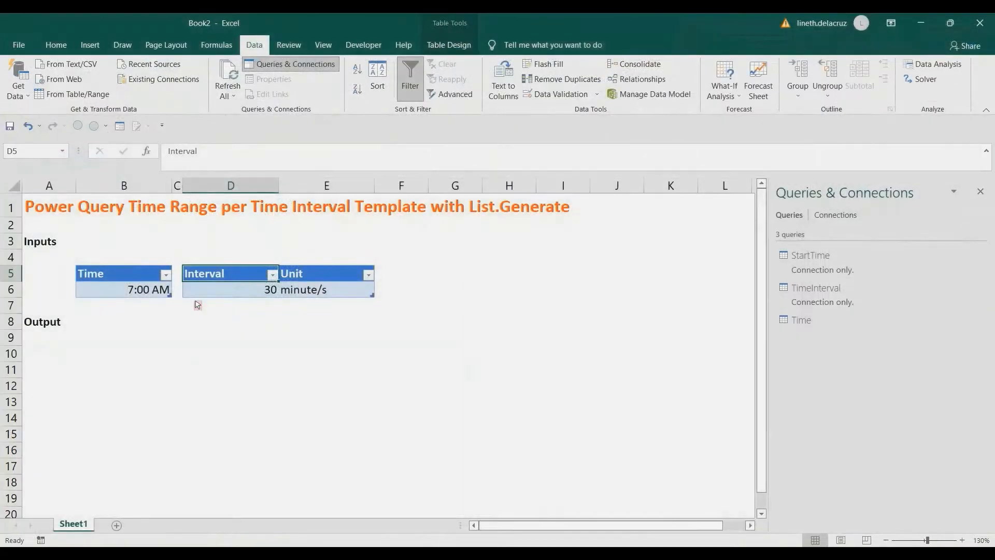
left_click(308, 392)
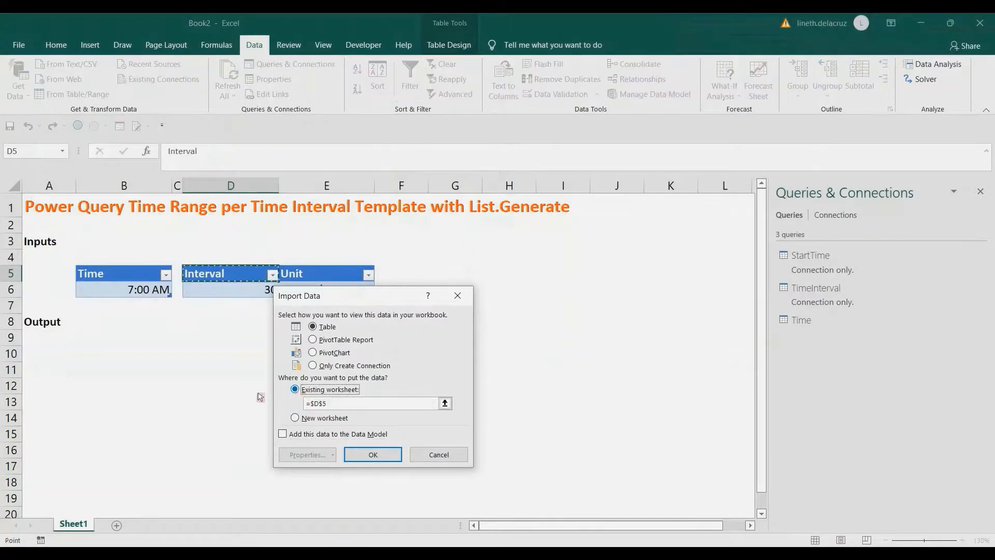
left_click(194, 338)
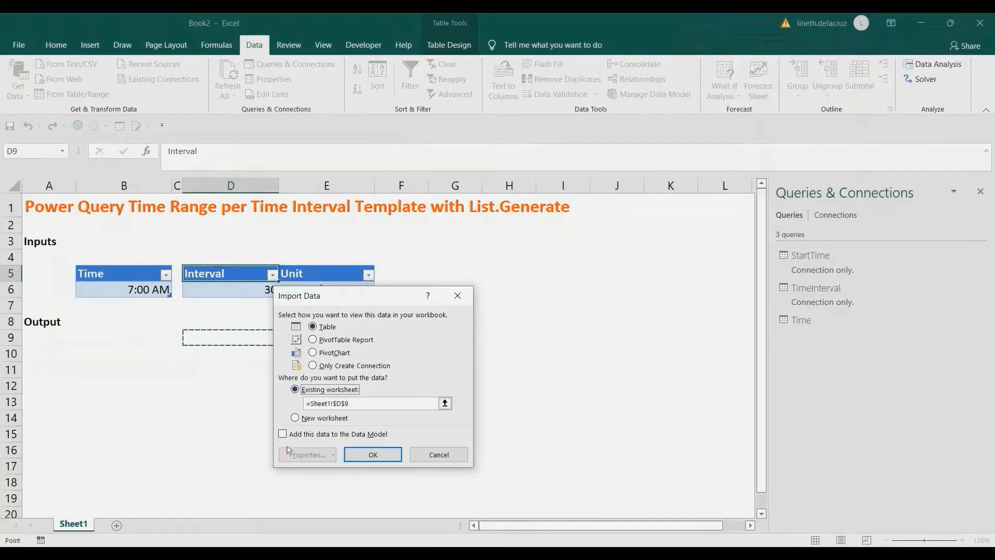
left_click(358, 454)
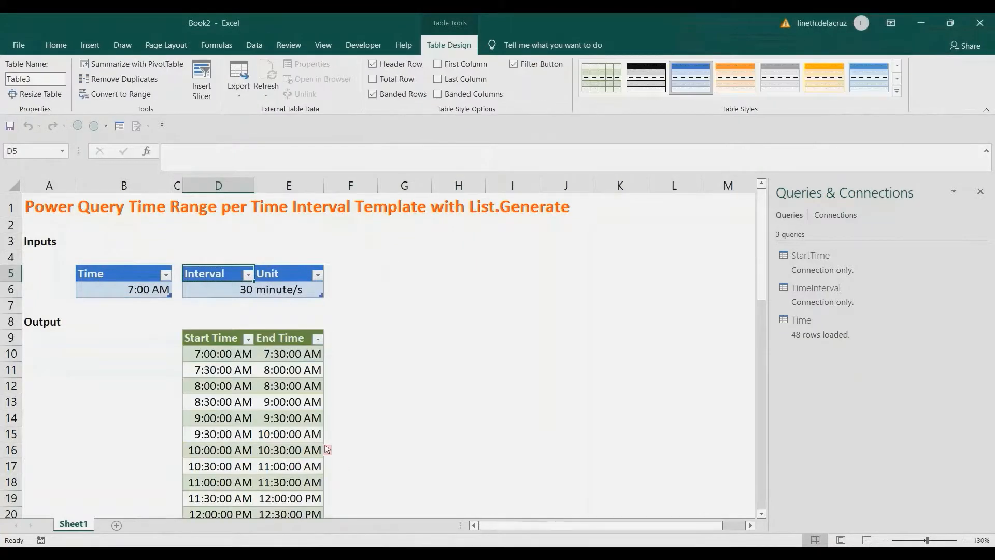
Change the start time in the Time input table to 12:00 AM.
left_click(143, 293)
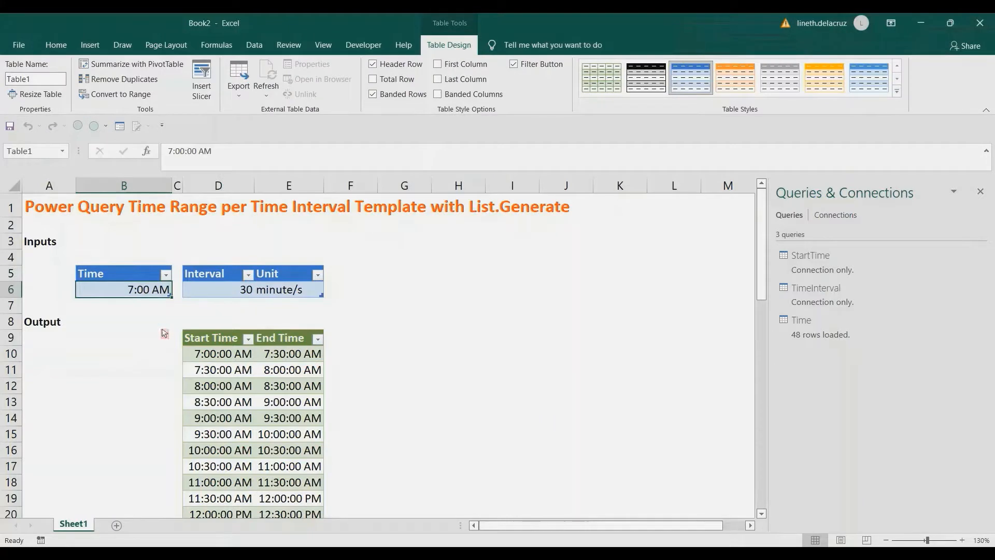
left_click(173, 151)
key("BackSpace")
type("12")
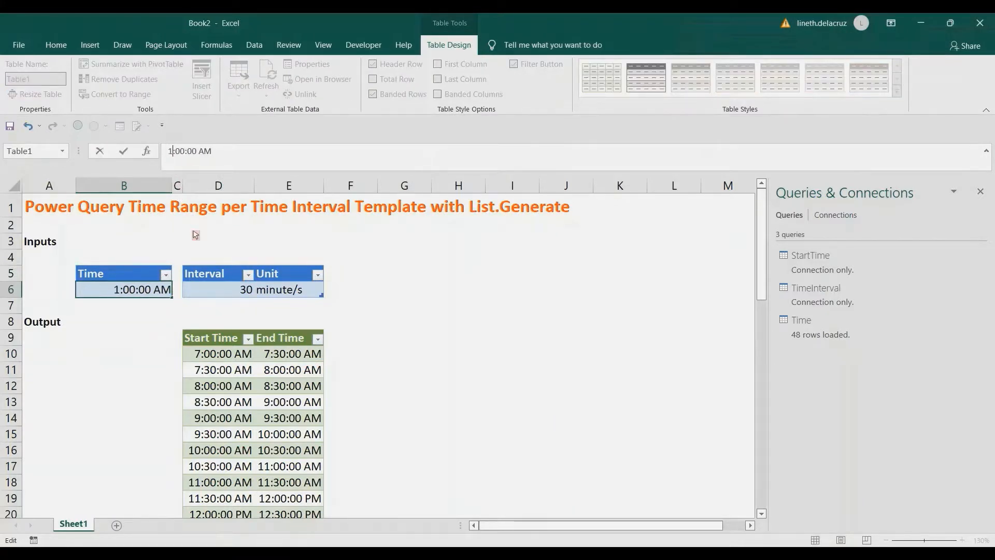
key("Return")
Set the interval to 126 minutes in the input table and refresh all queries.
key("Up")
key("Right")
key("Right")
type("126")
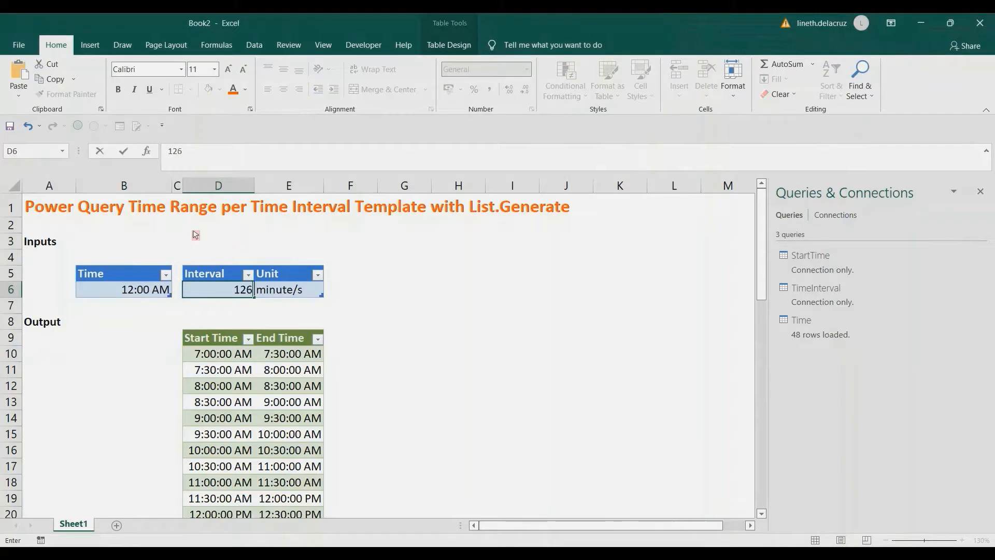
key("Return")
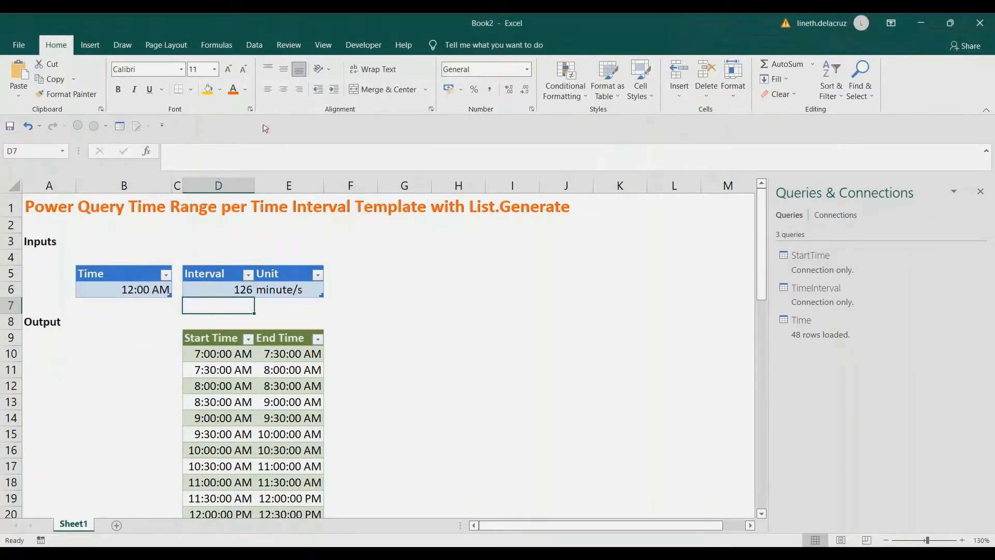
left_click(254, 45)
left_click(226, 91)
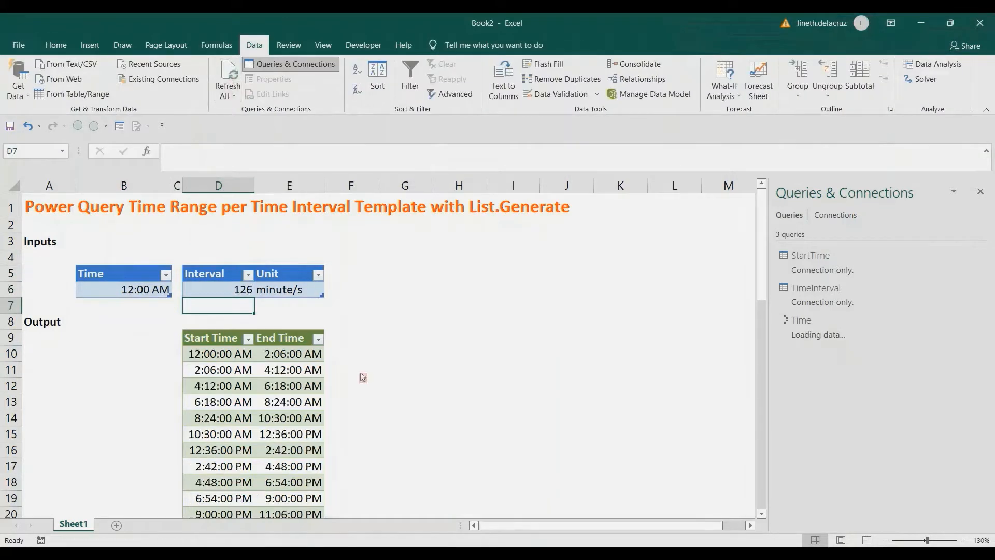
Check the start and end times in the first and last rows of the refreshed output table.
left_click(223, 356)
left_click(269, 357)
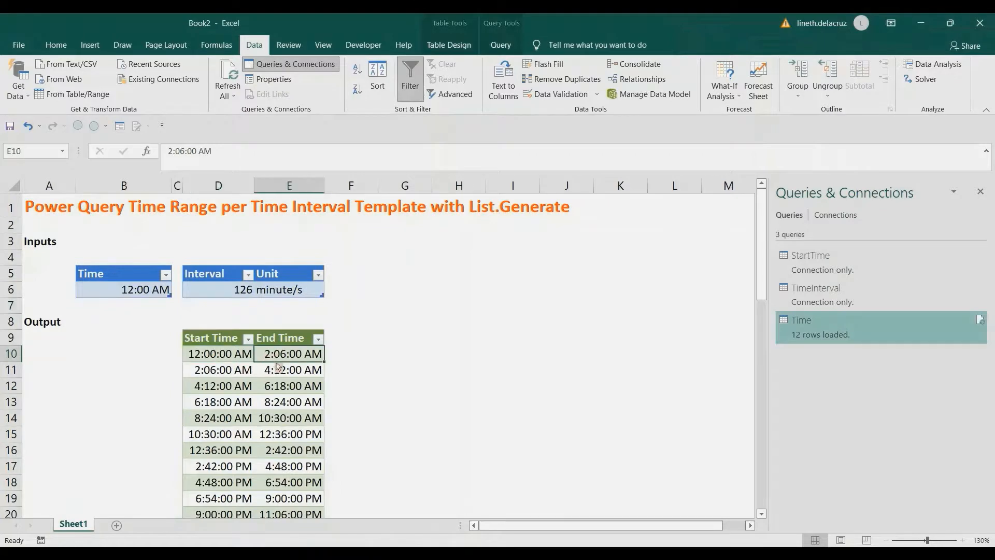
scroll(293, 379, "down", 3)
left_click(291, 382)
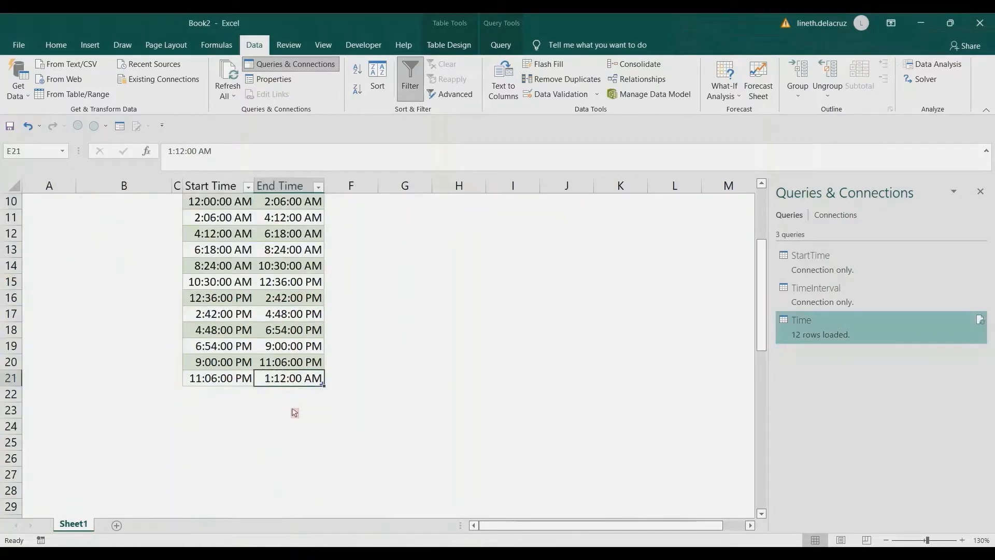
left_click(223, 383)
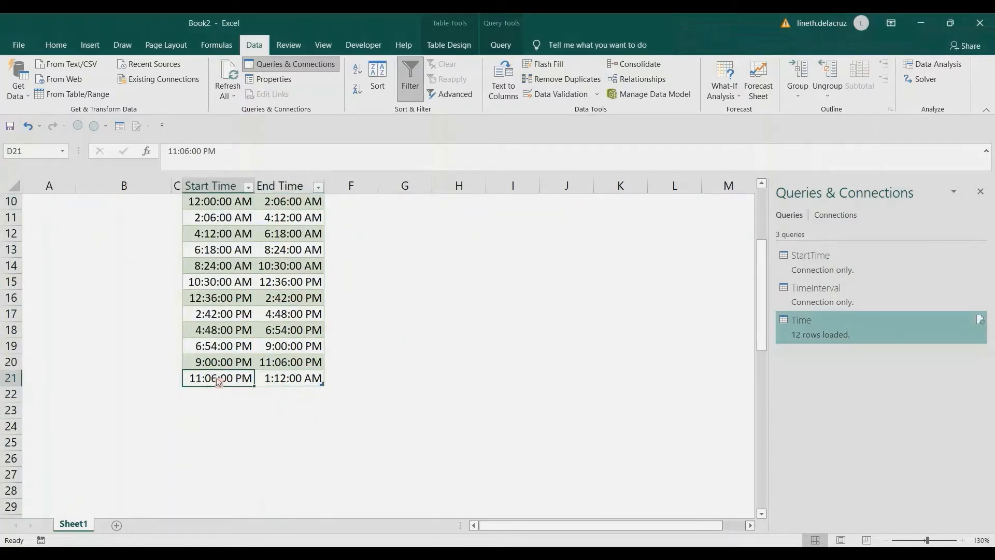
left_click(270, 382)
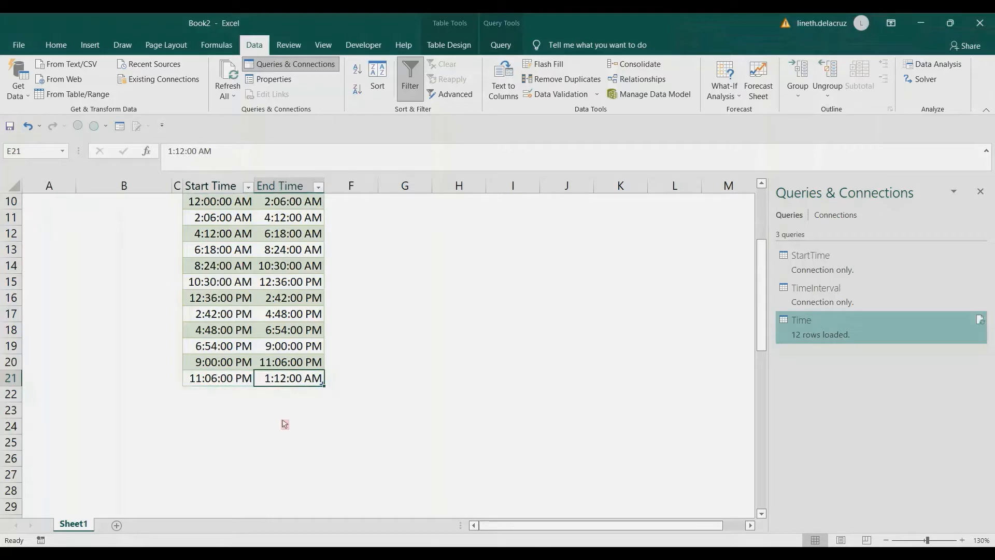
scroll(284, 424, "up", 3)
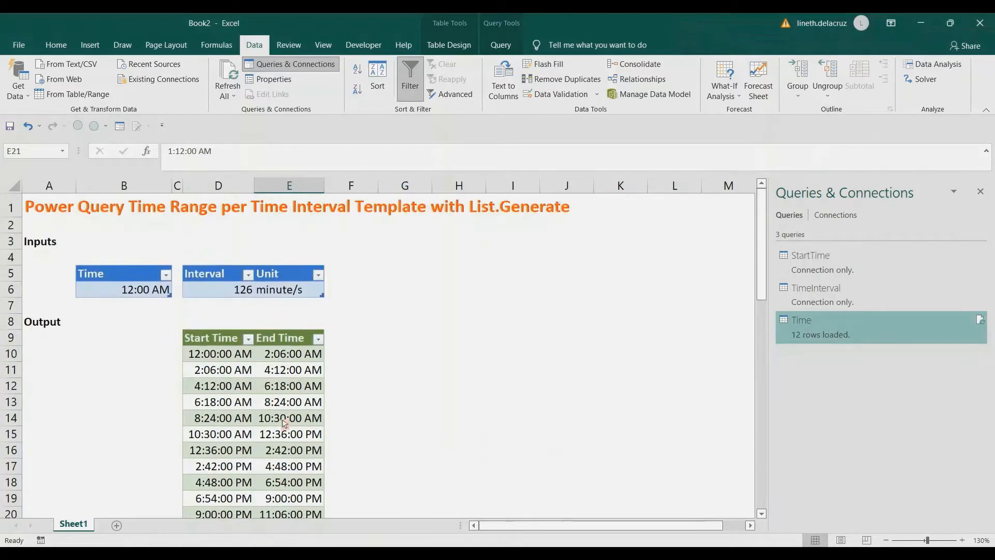
Change the start time in the Time input table to 8:48 PM and select the interval value.
left_click(140, 293)
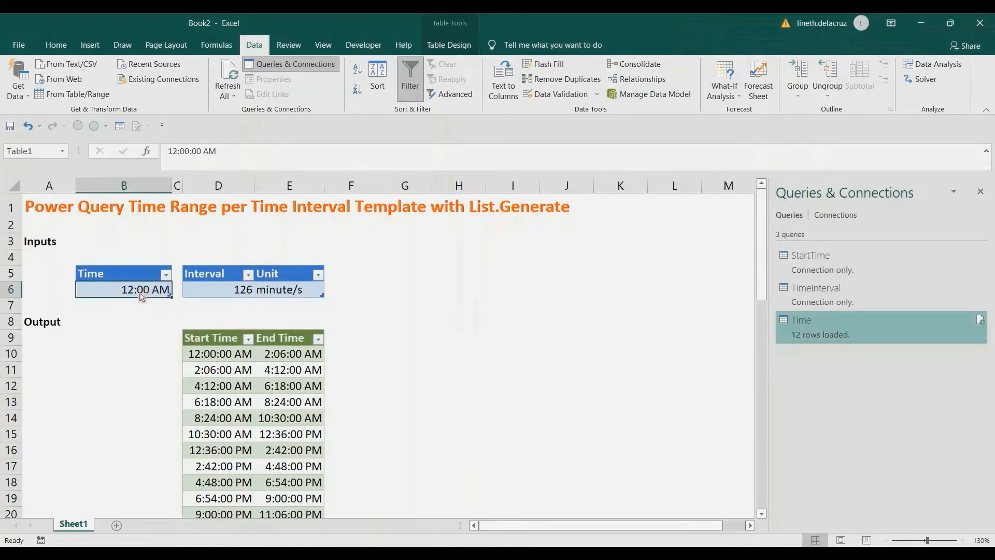
left_click(178, 153)
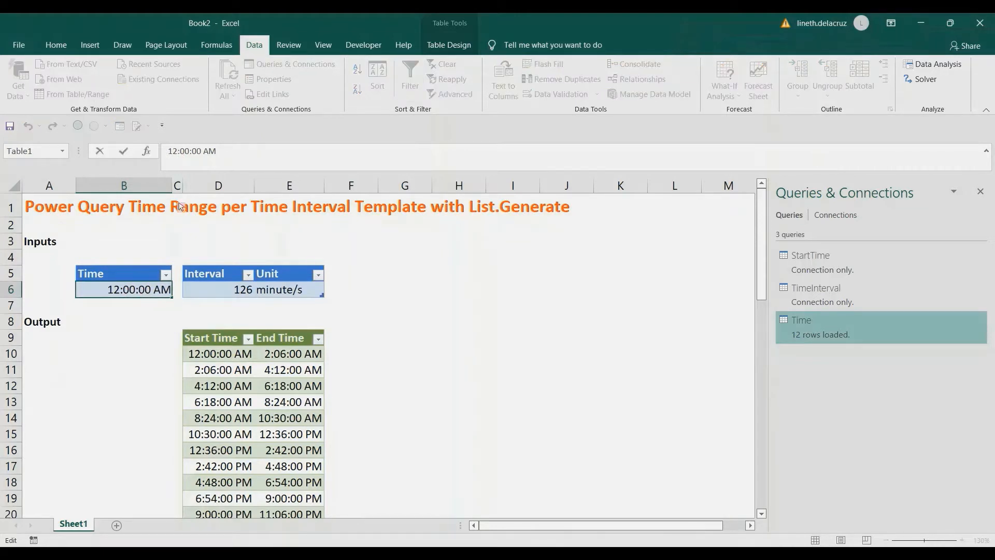
key("BackSpace")
key("BackSpace")
type("8:48 PM")
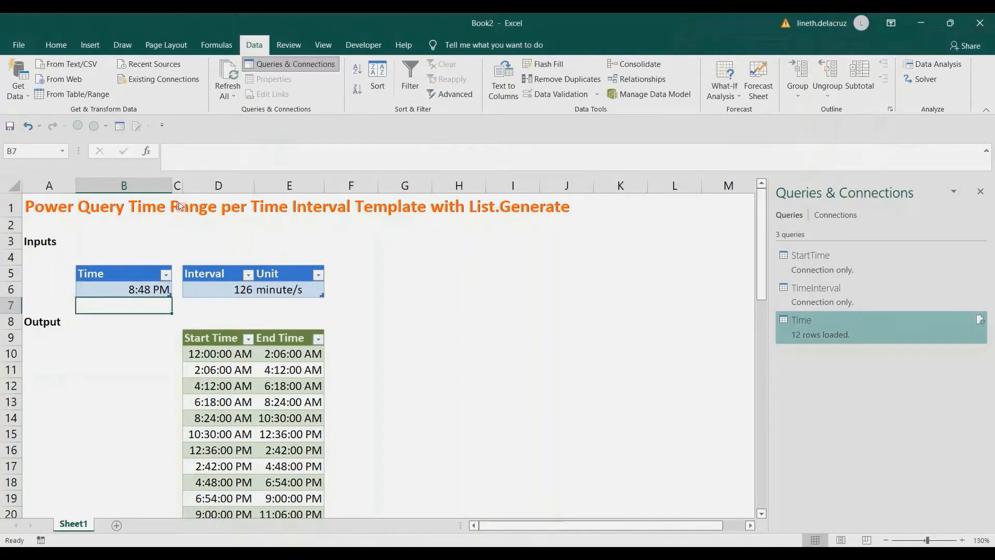
left_click(158, 291)
left_click(240, 292)
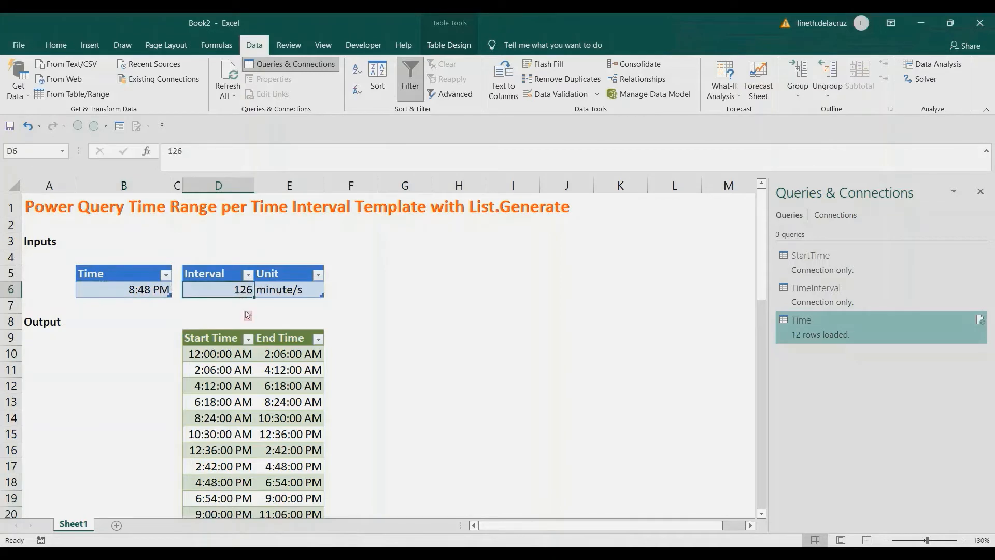
Set the interval to 1 minute in the input table and refresh all queries.
type("1")
key("Return")
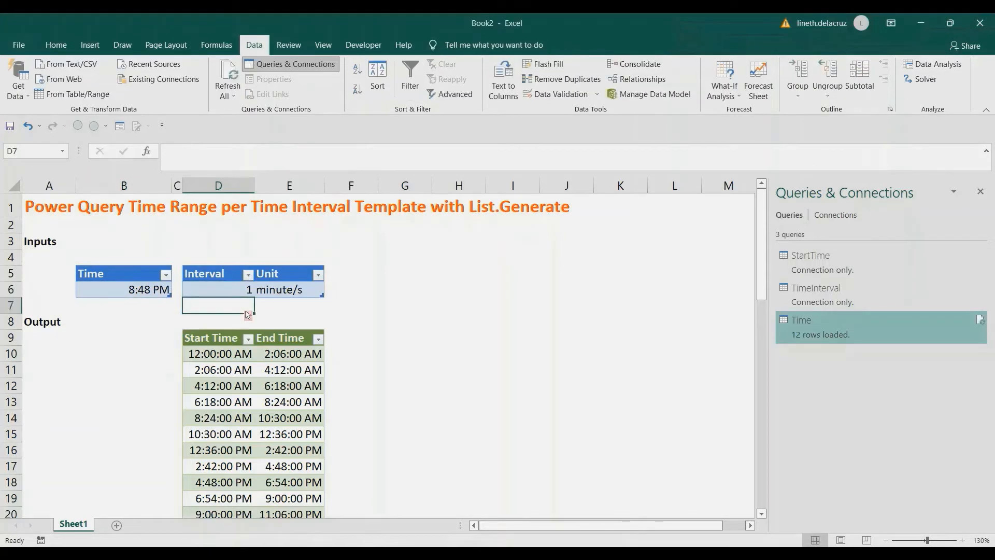
left_click(227, 74)
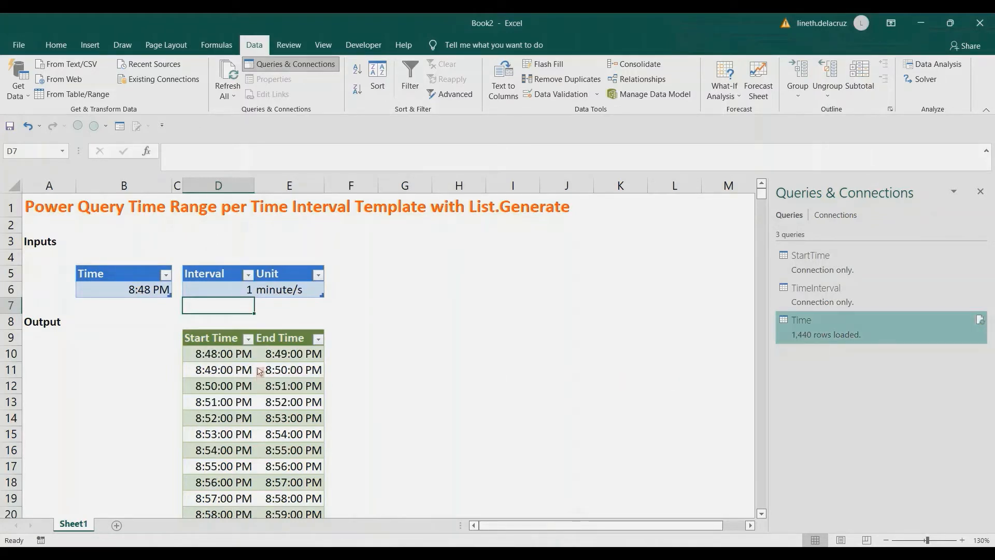
Examine the one-minute start and end times at the beginning and end of the output table, and return to the top of the sheet.
left_click(282, 369)
left_click(224, 376)
left_click(309, 376)
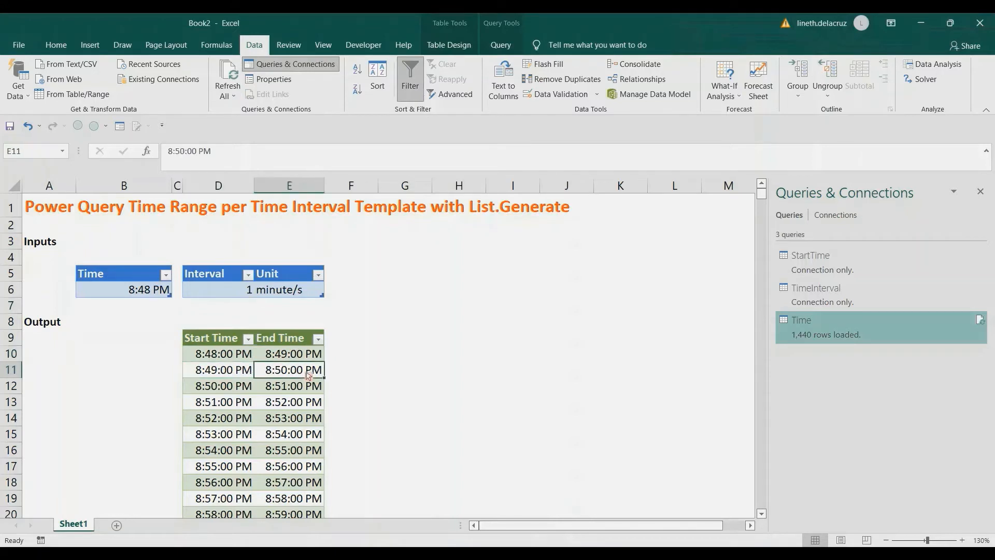
key("ctrl+Down")
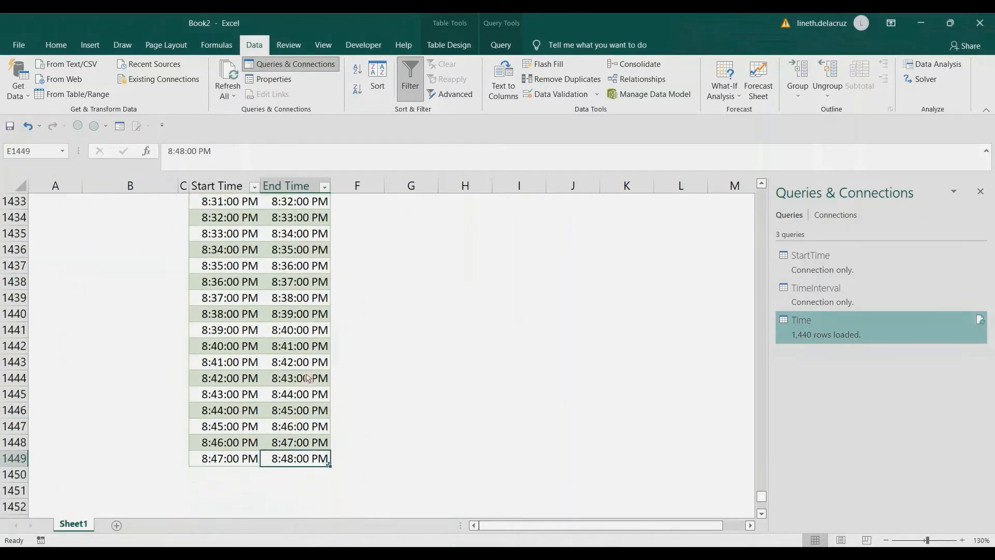
key("ctrl+Up")
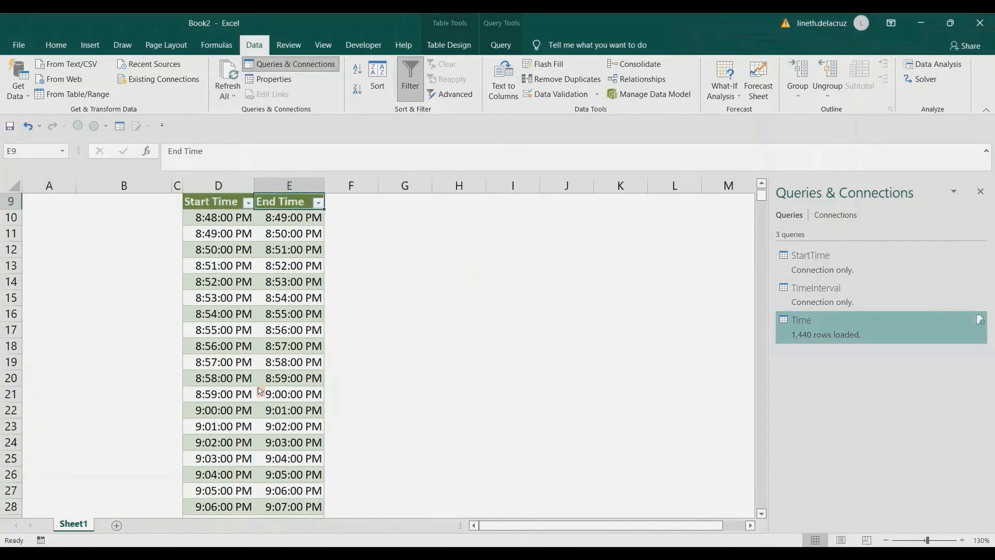
left_click(322, 322)
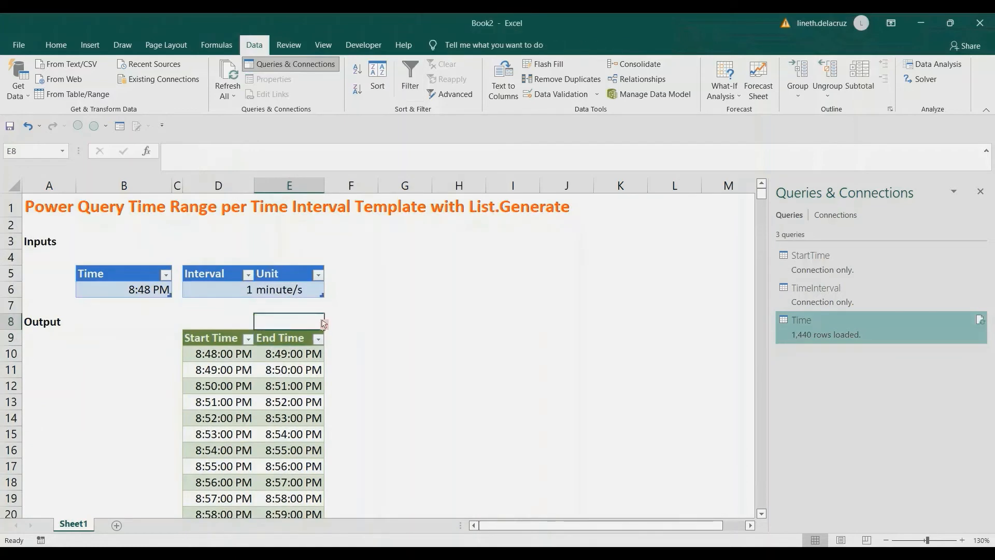